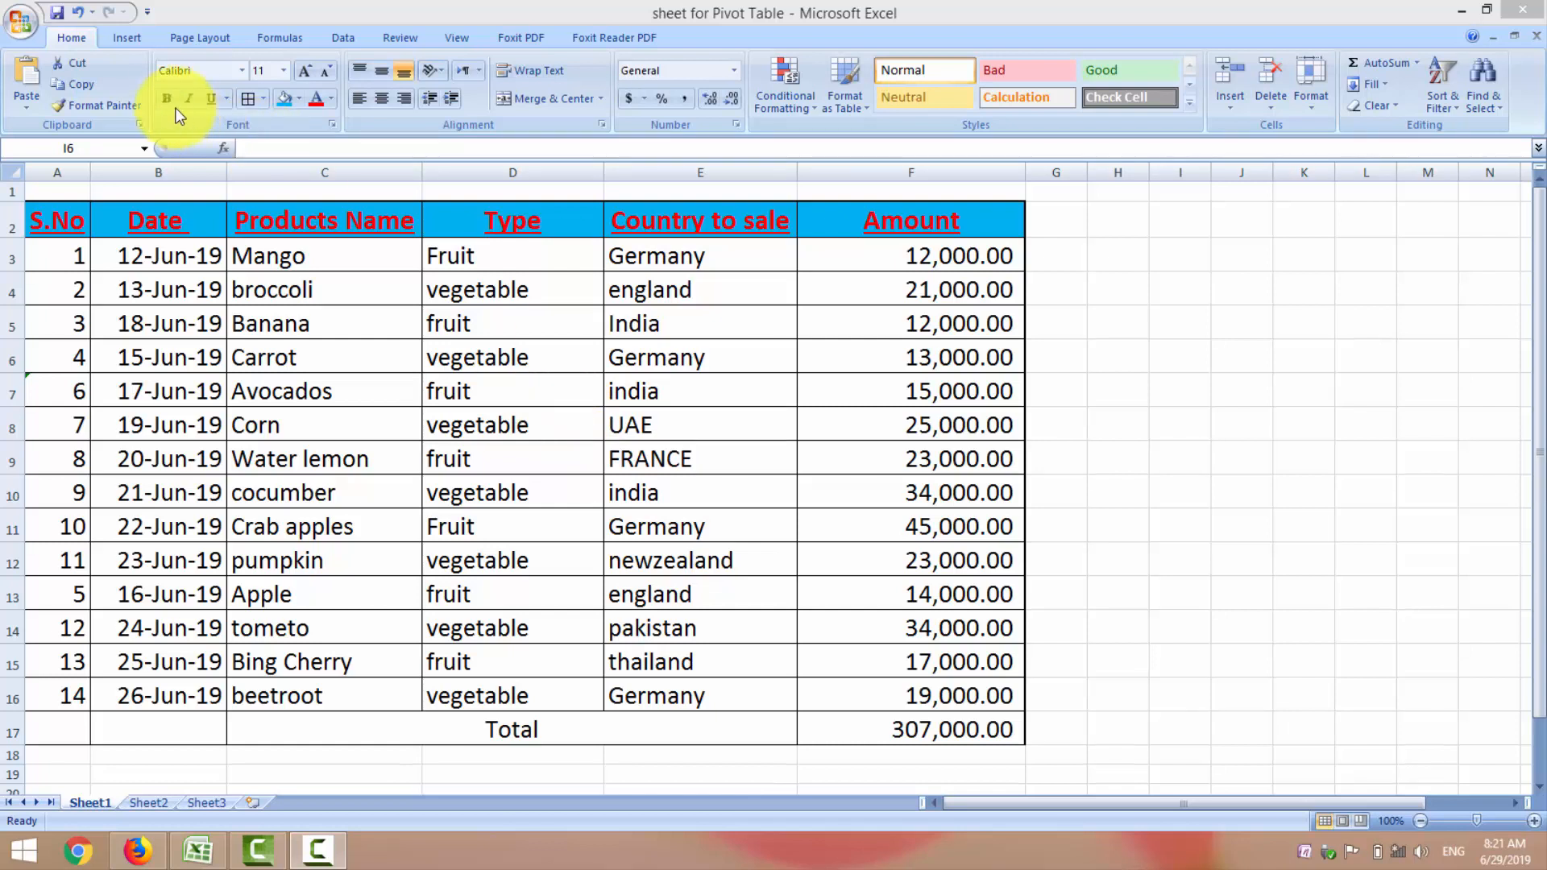
click(124, 38)
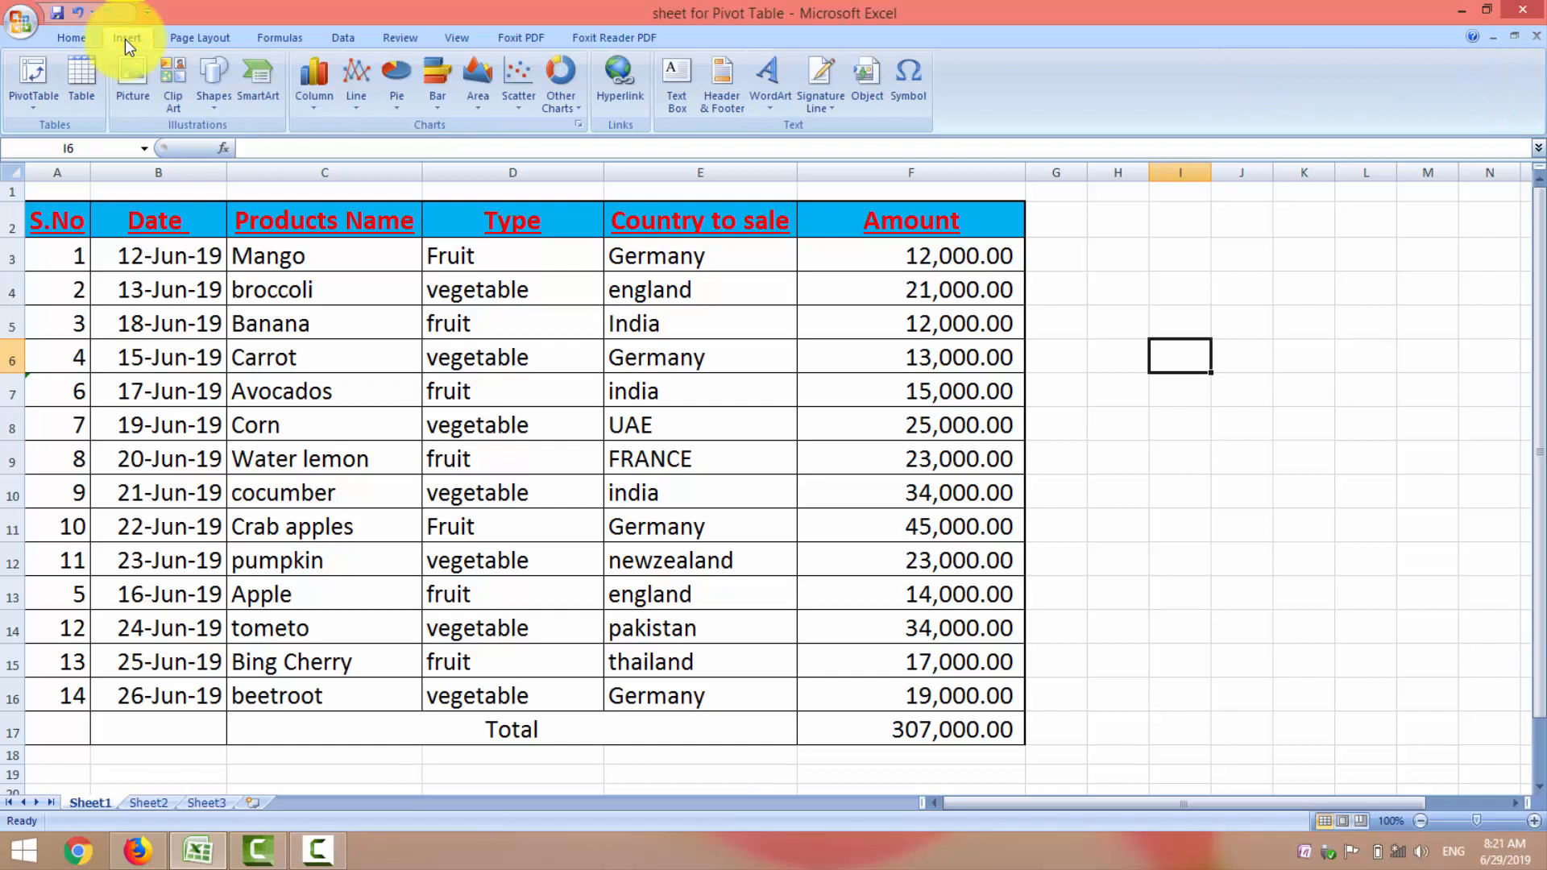
click(41, 108)
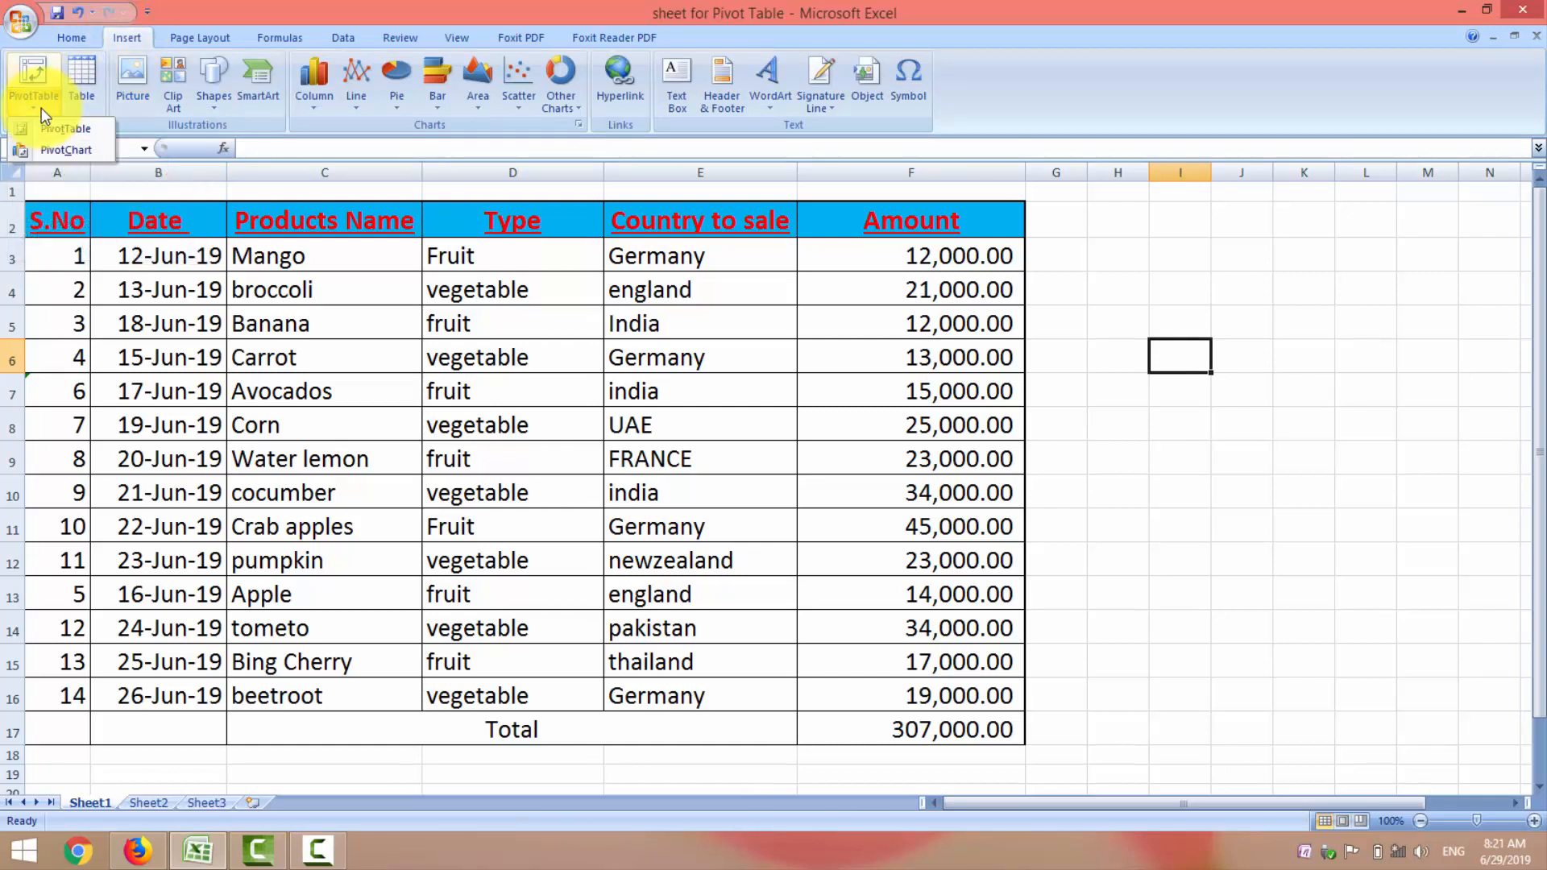
click(85, 136)
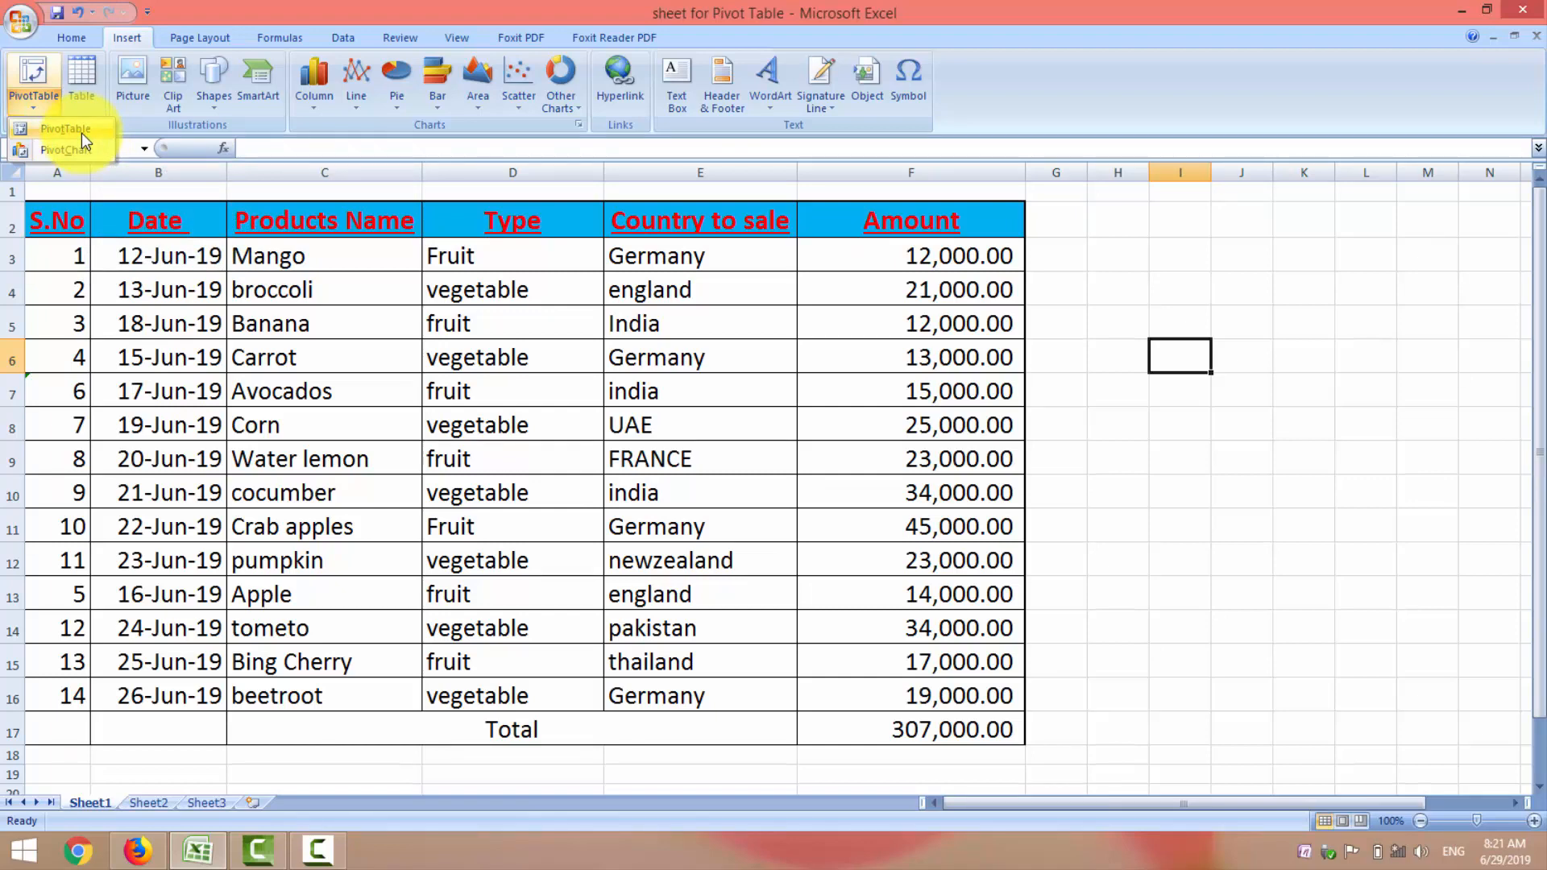
click(81, 133)
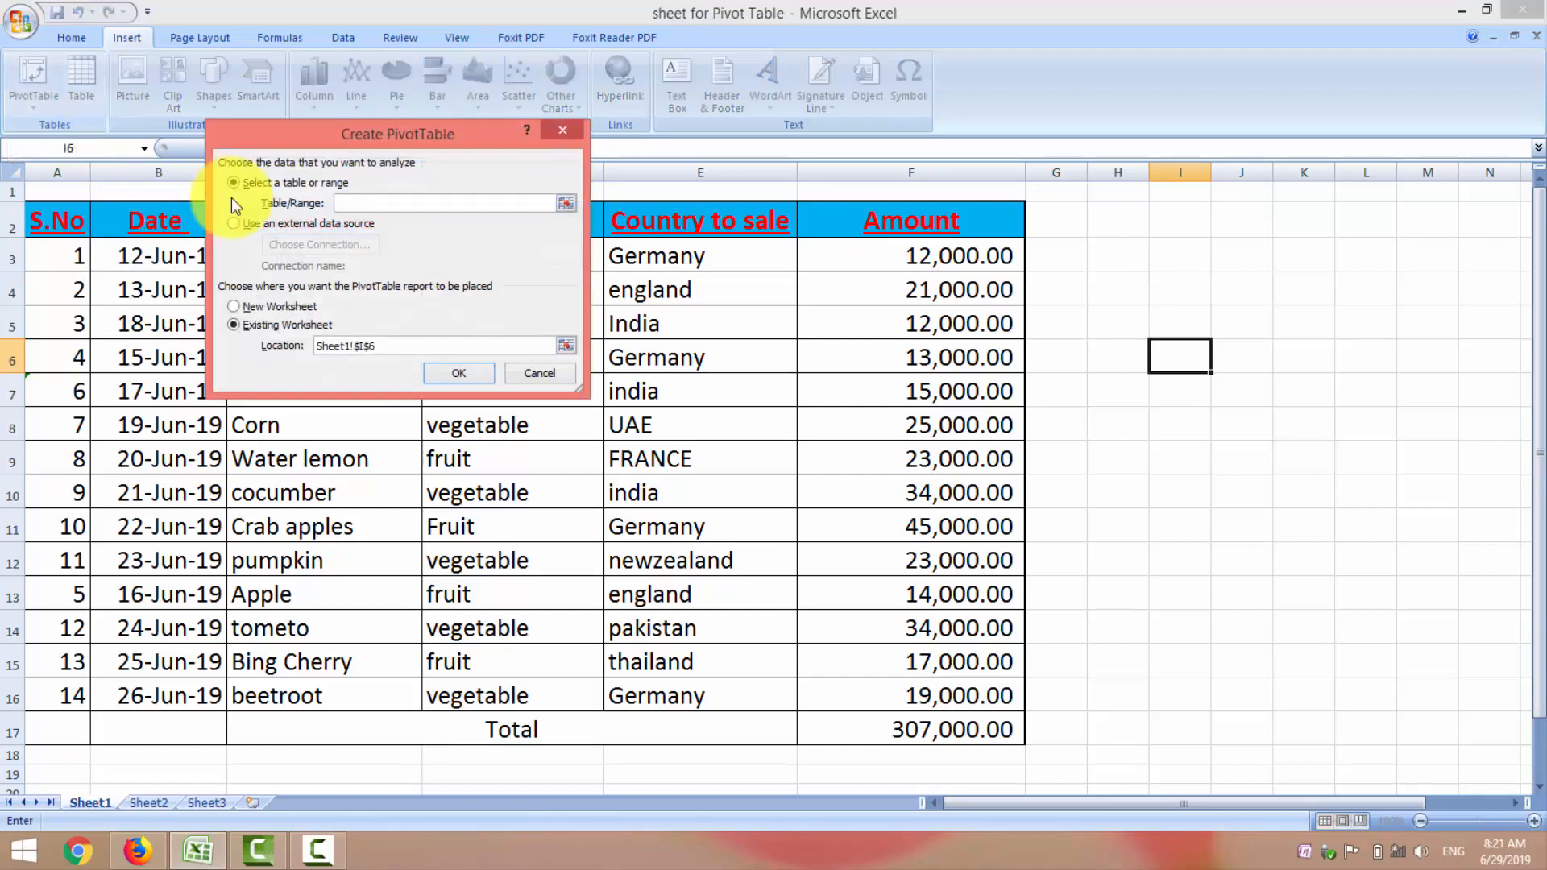
click(539, 374)
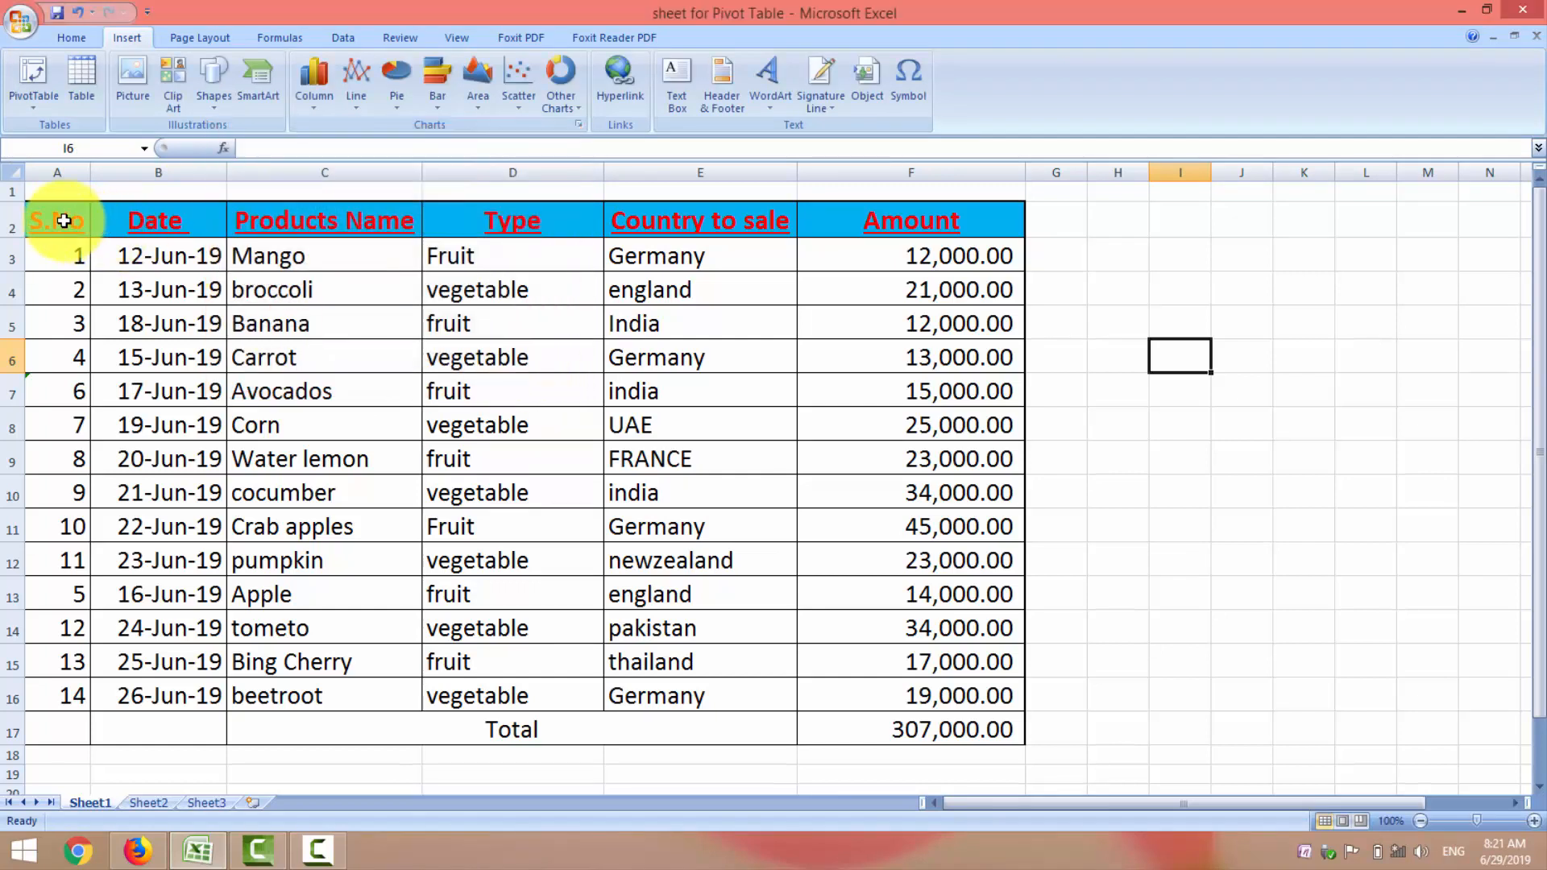
Create a PivotTable from the sales data range A2:F17 on a new worksheet.
drag(63, 221, 906, 721)
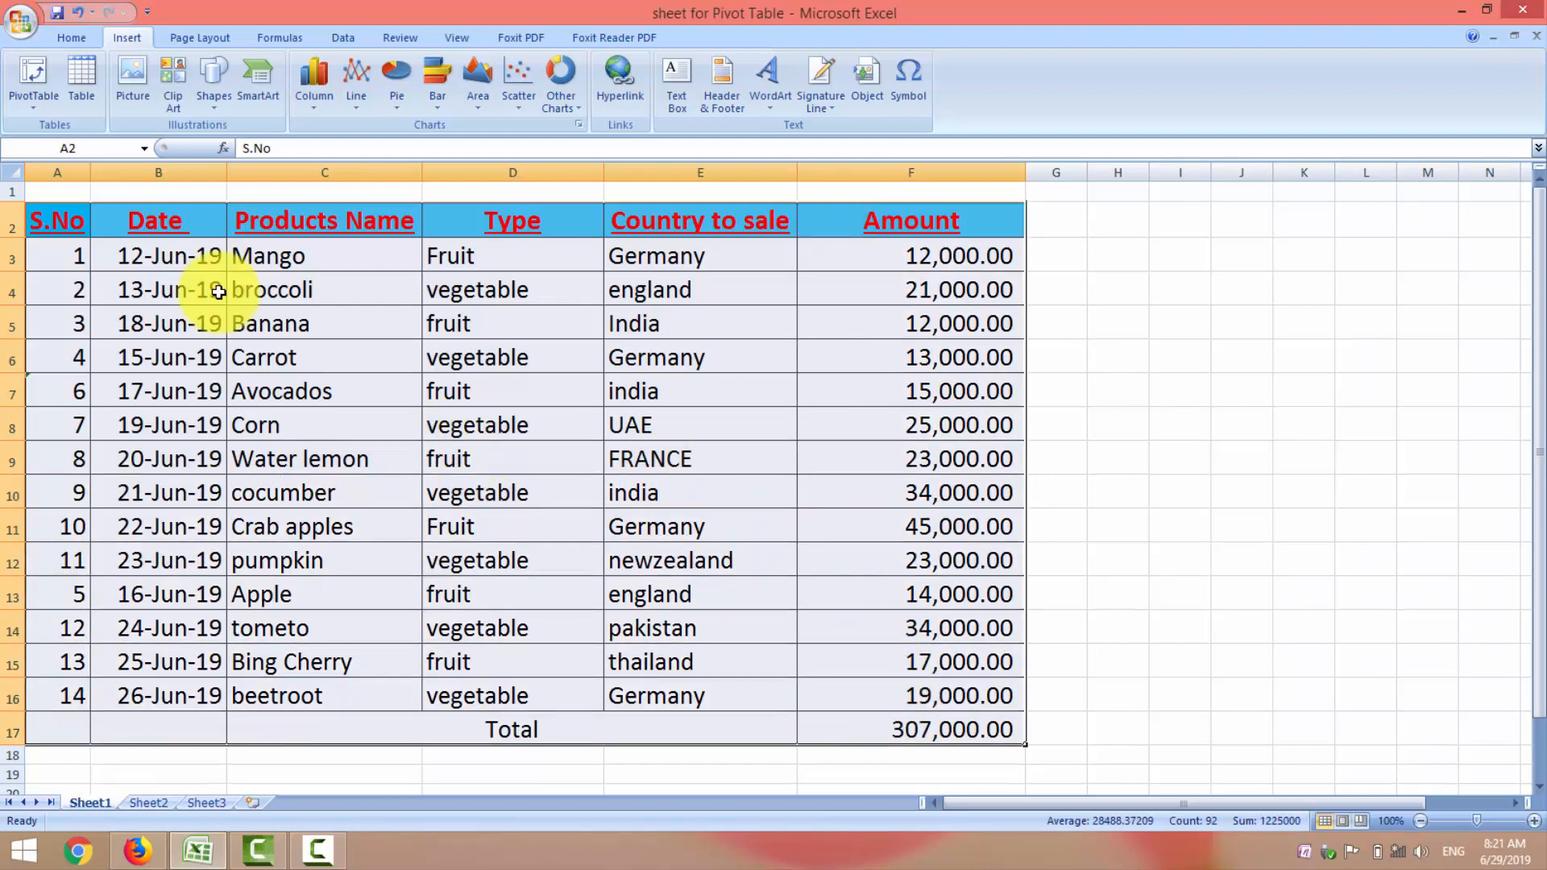
click(34, 101)
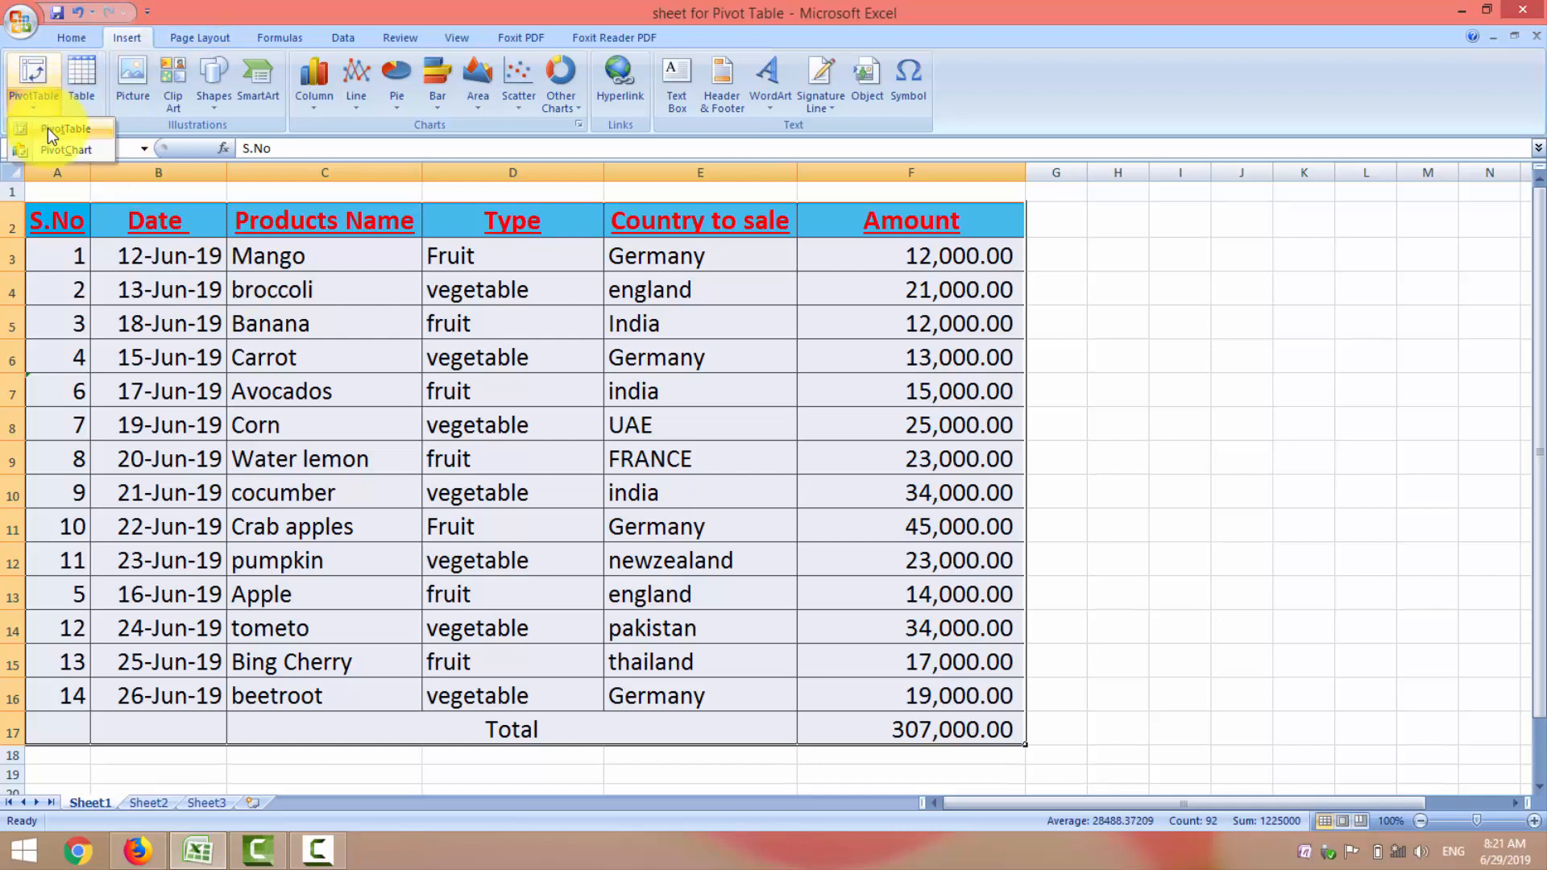
click(47, 128)
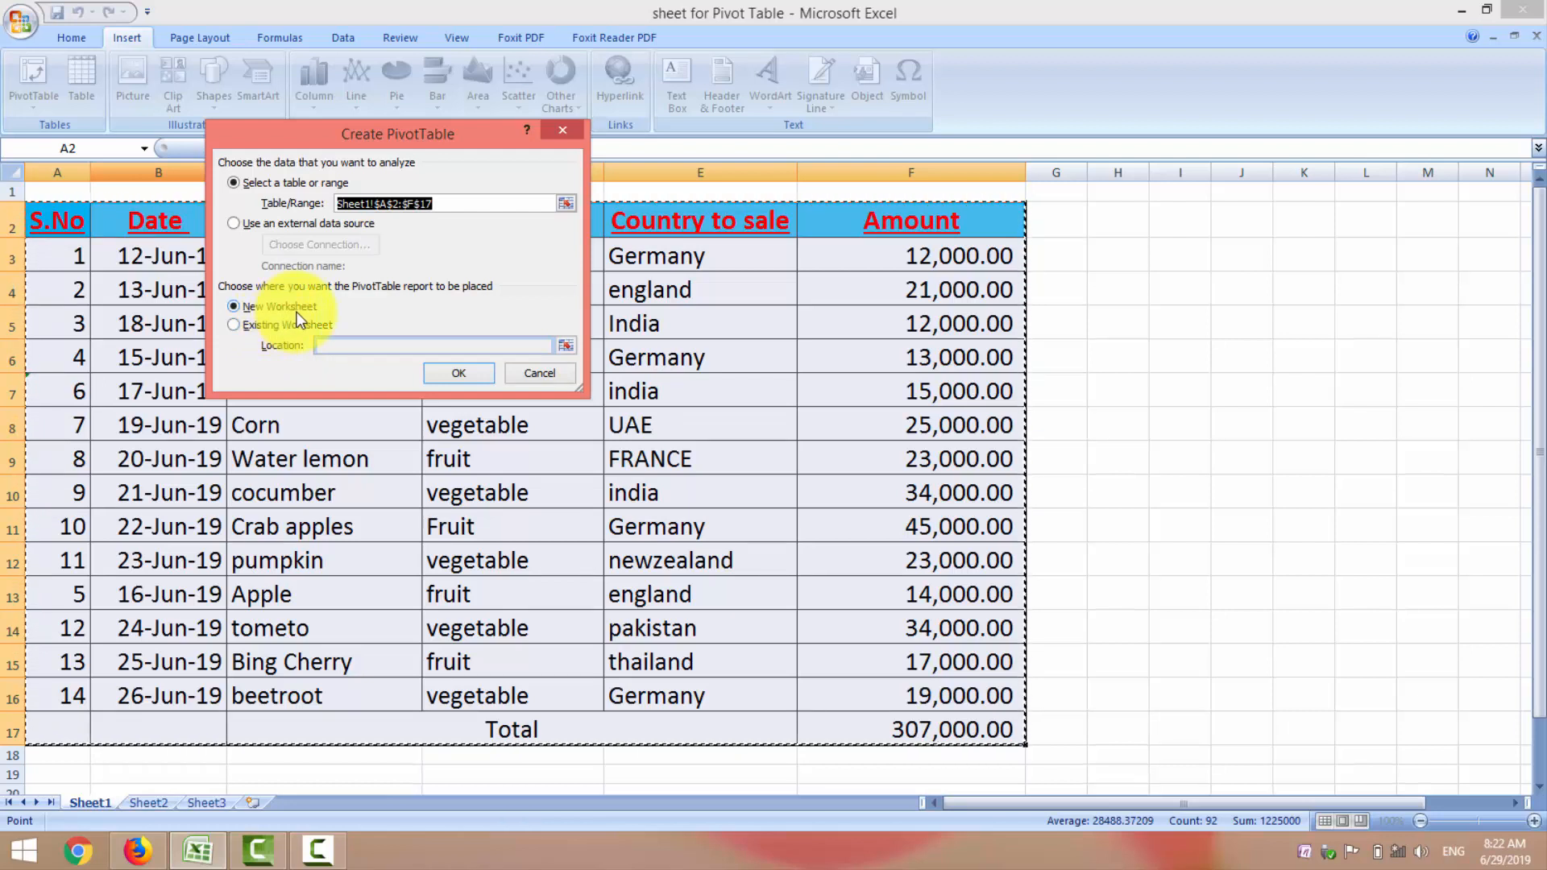
click(454, 372)
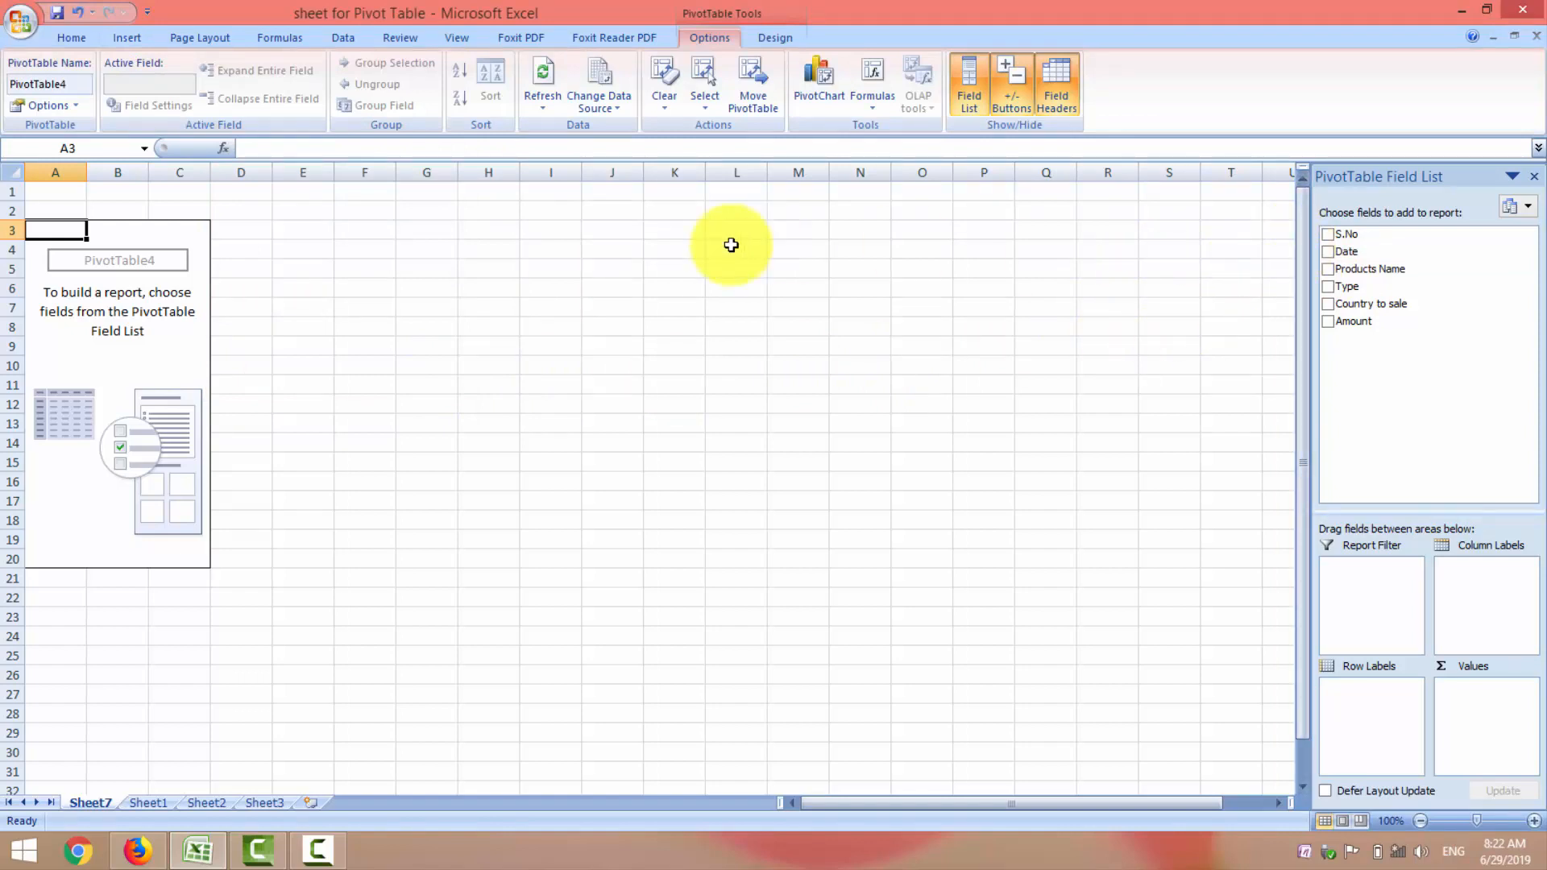
Add the Products Name and Country to sale fields to the empty PivotTable as row labels.
click(460, 330)
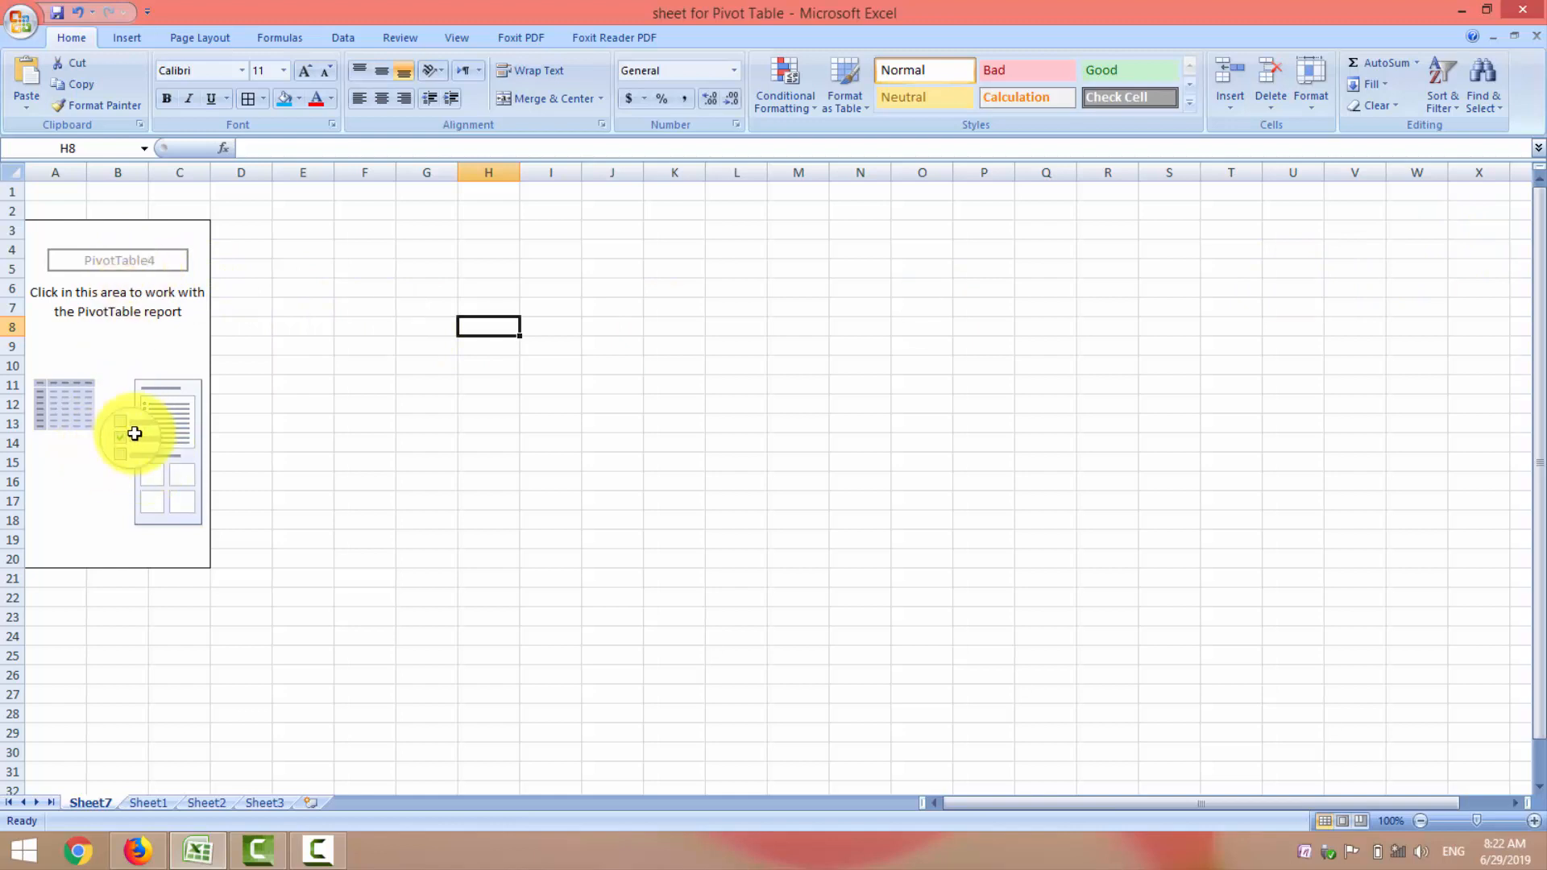
click(119, 268)
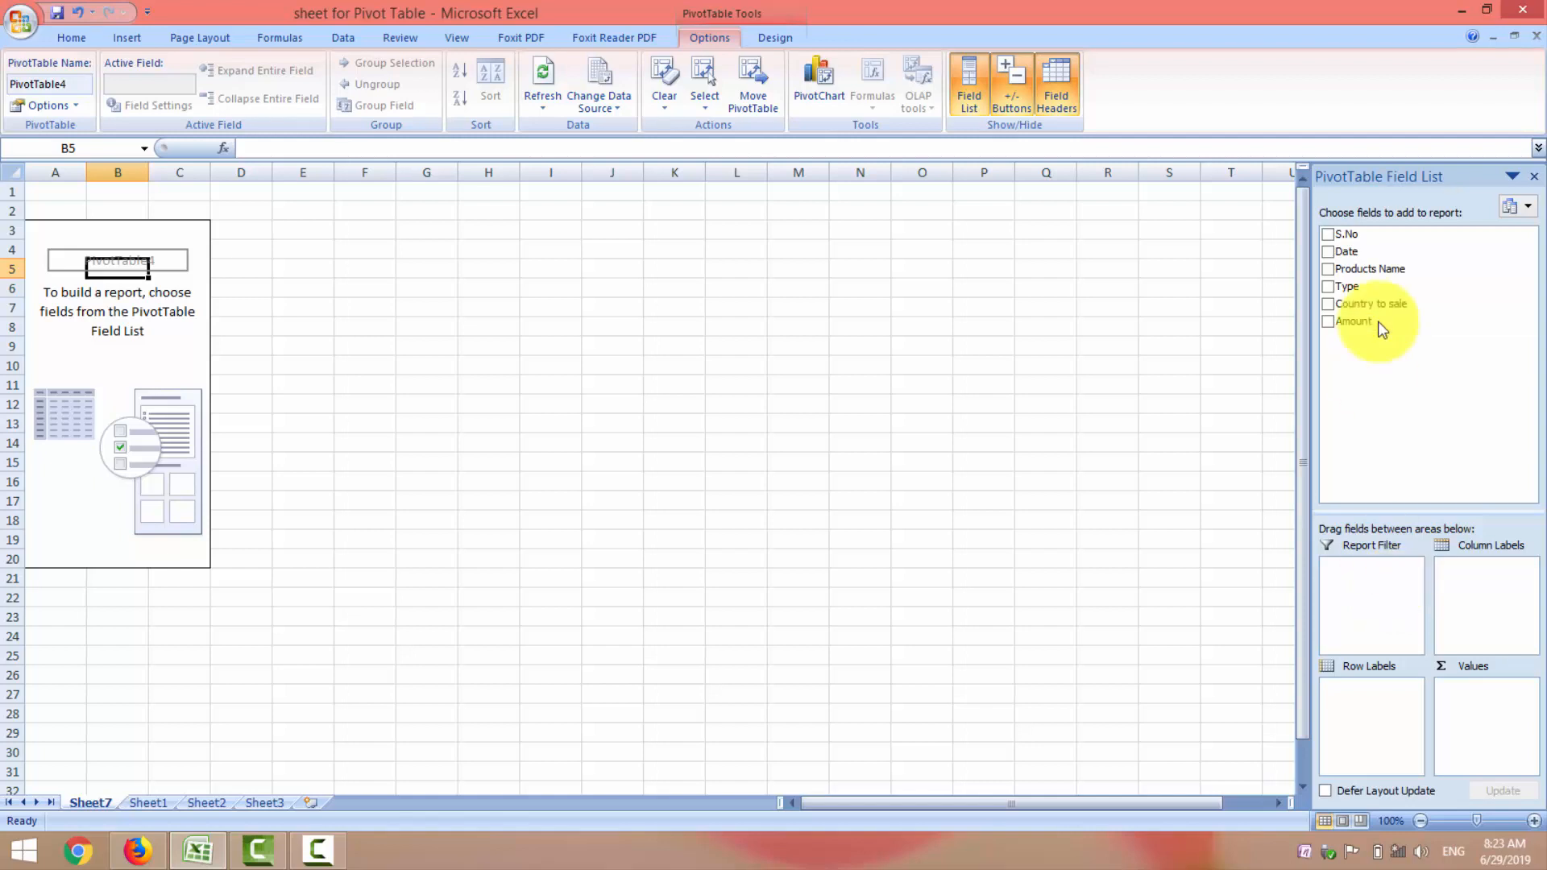
click(1328, 269)
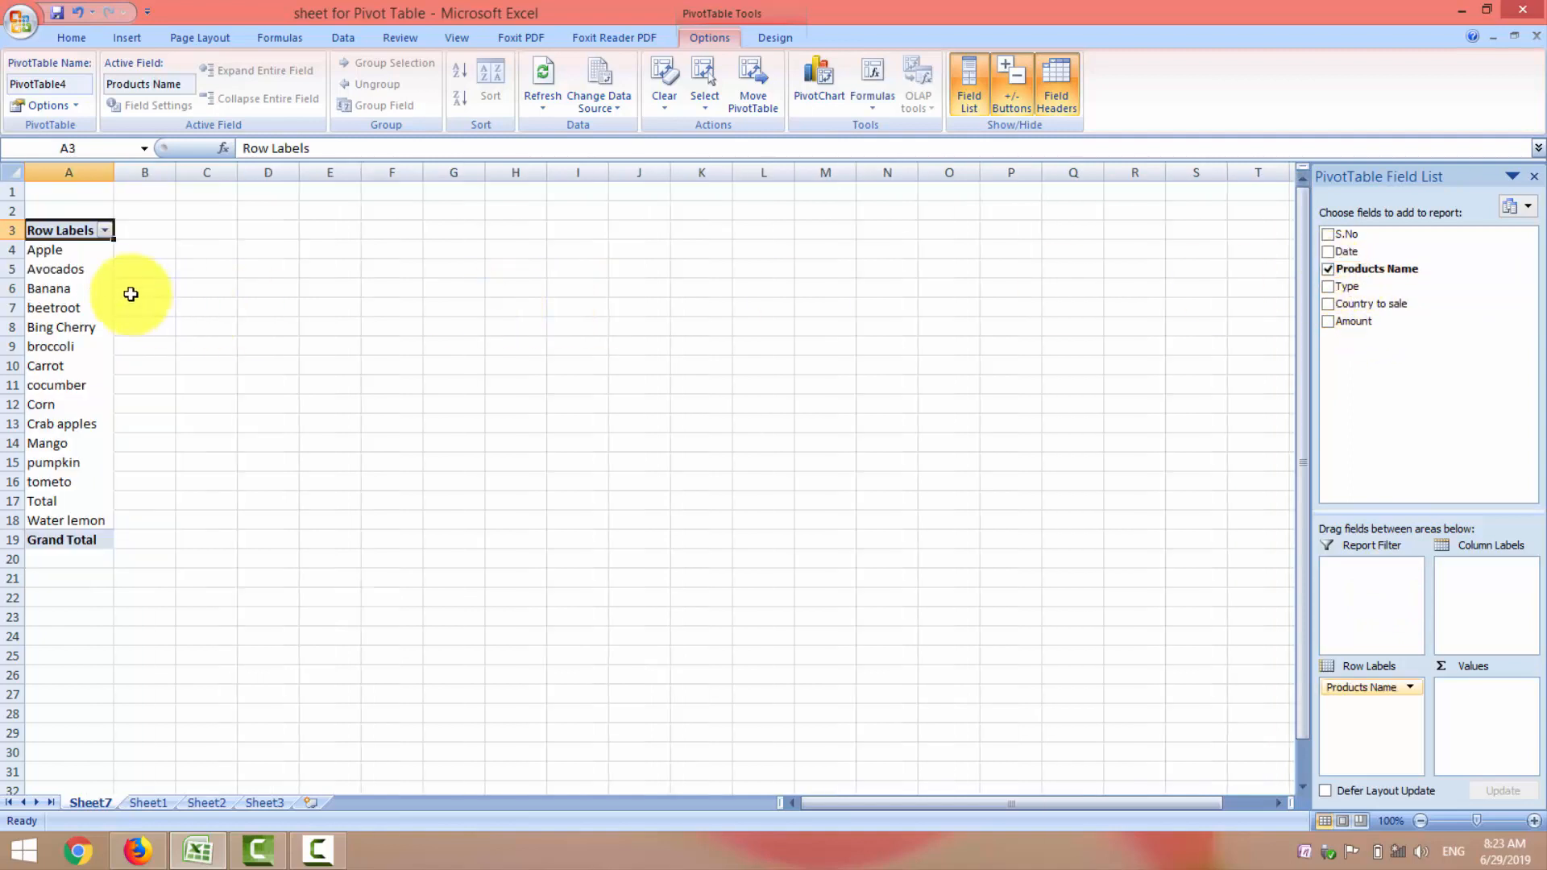
ctrl+scroll(1094, 555, up, 2)
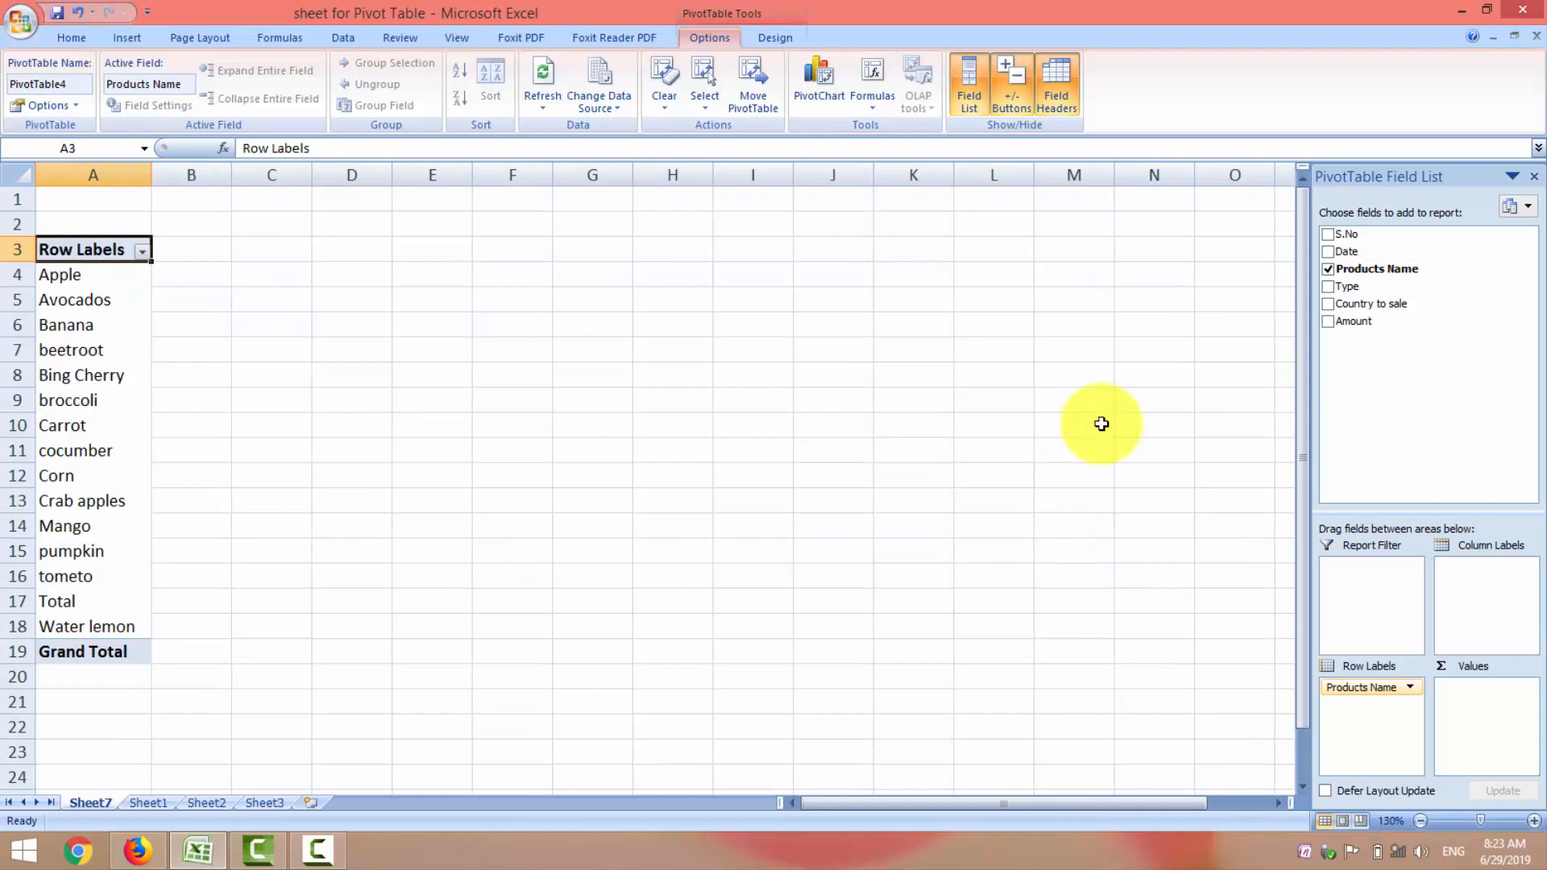
click(1328, 303)
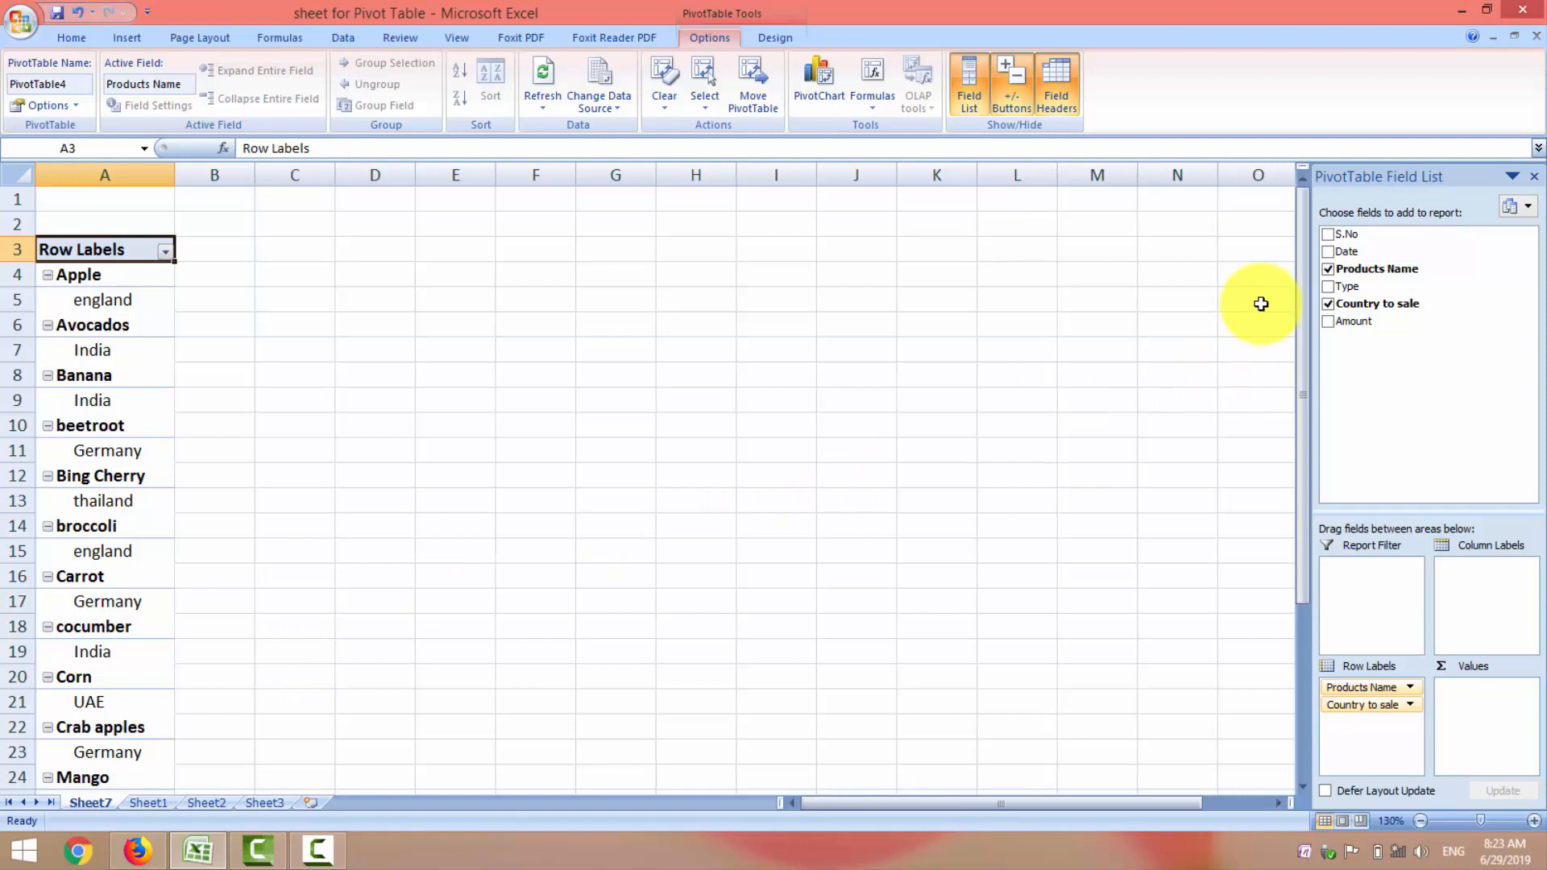
Clear the PivotTable's fields and rebuild it with Products Name as row labels and the sum of Amount as values.
click(1327, 268)
click(1328, 303)
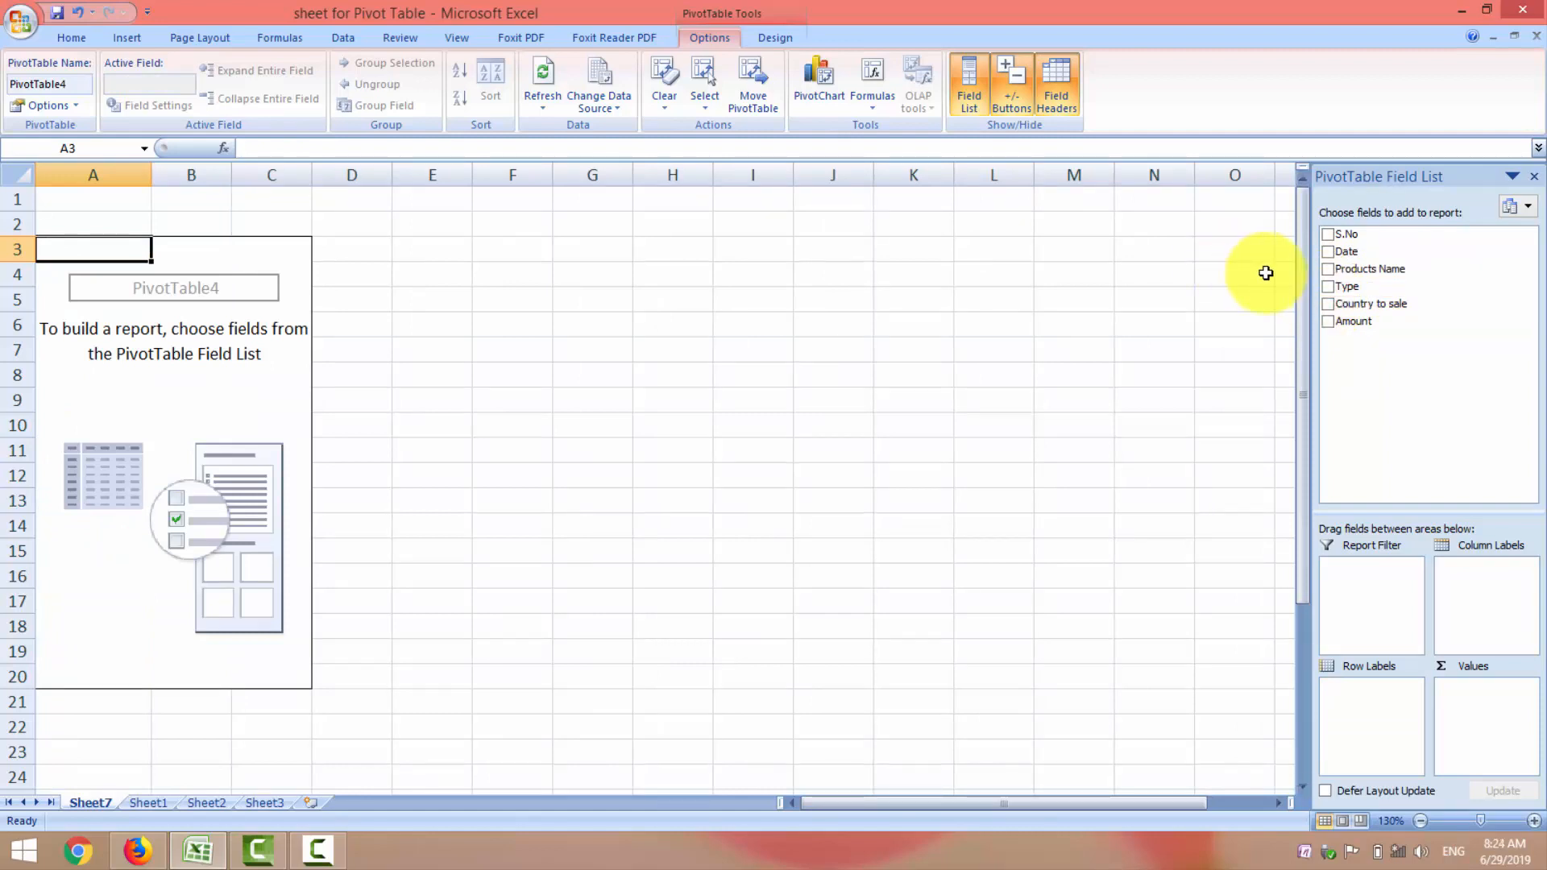
click(1327, 269)
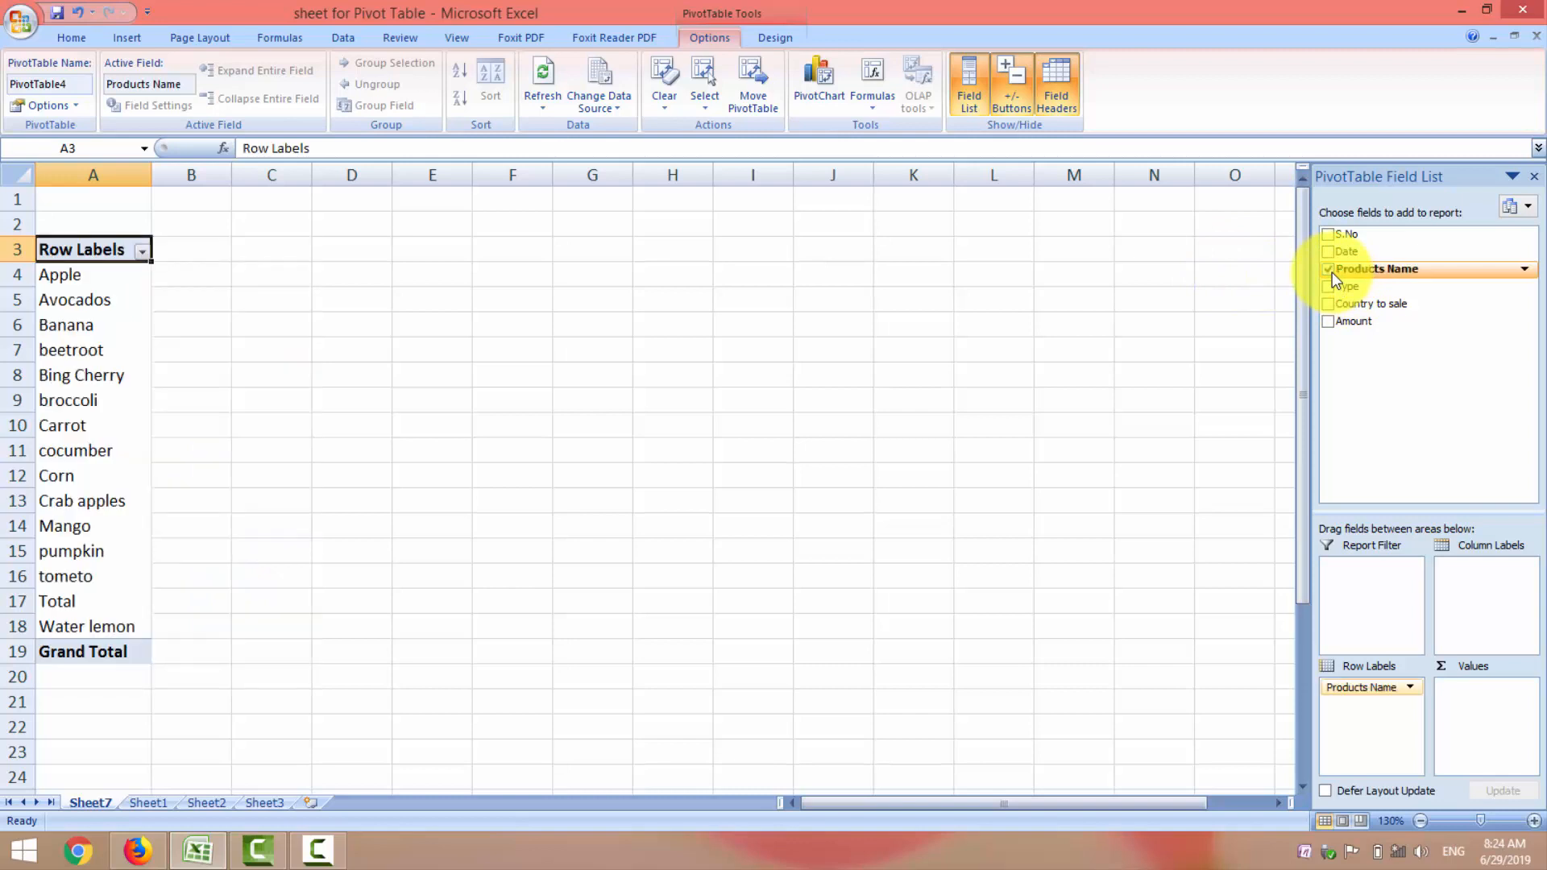
click(1328, 322)
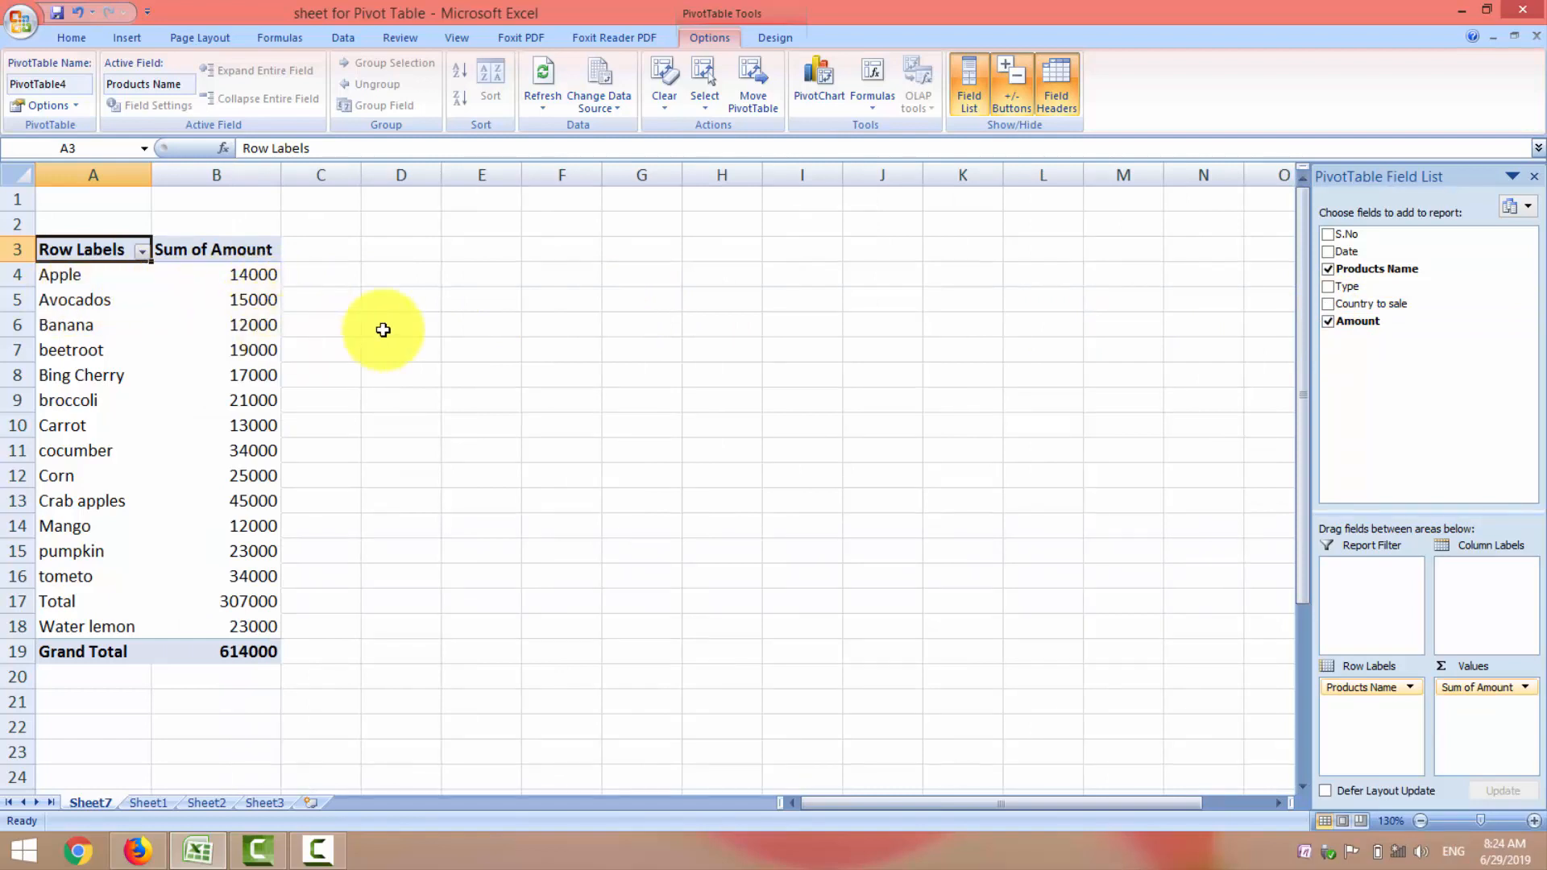
Rebuild the PivotTable with Country to sale as row labels and the sum of Amount as values.
click(1328, 269)
click(1327, 322)
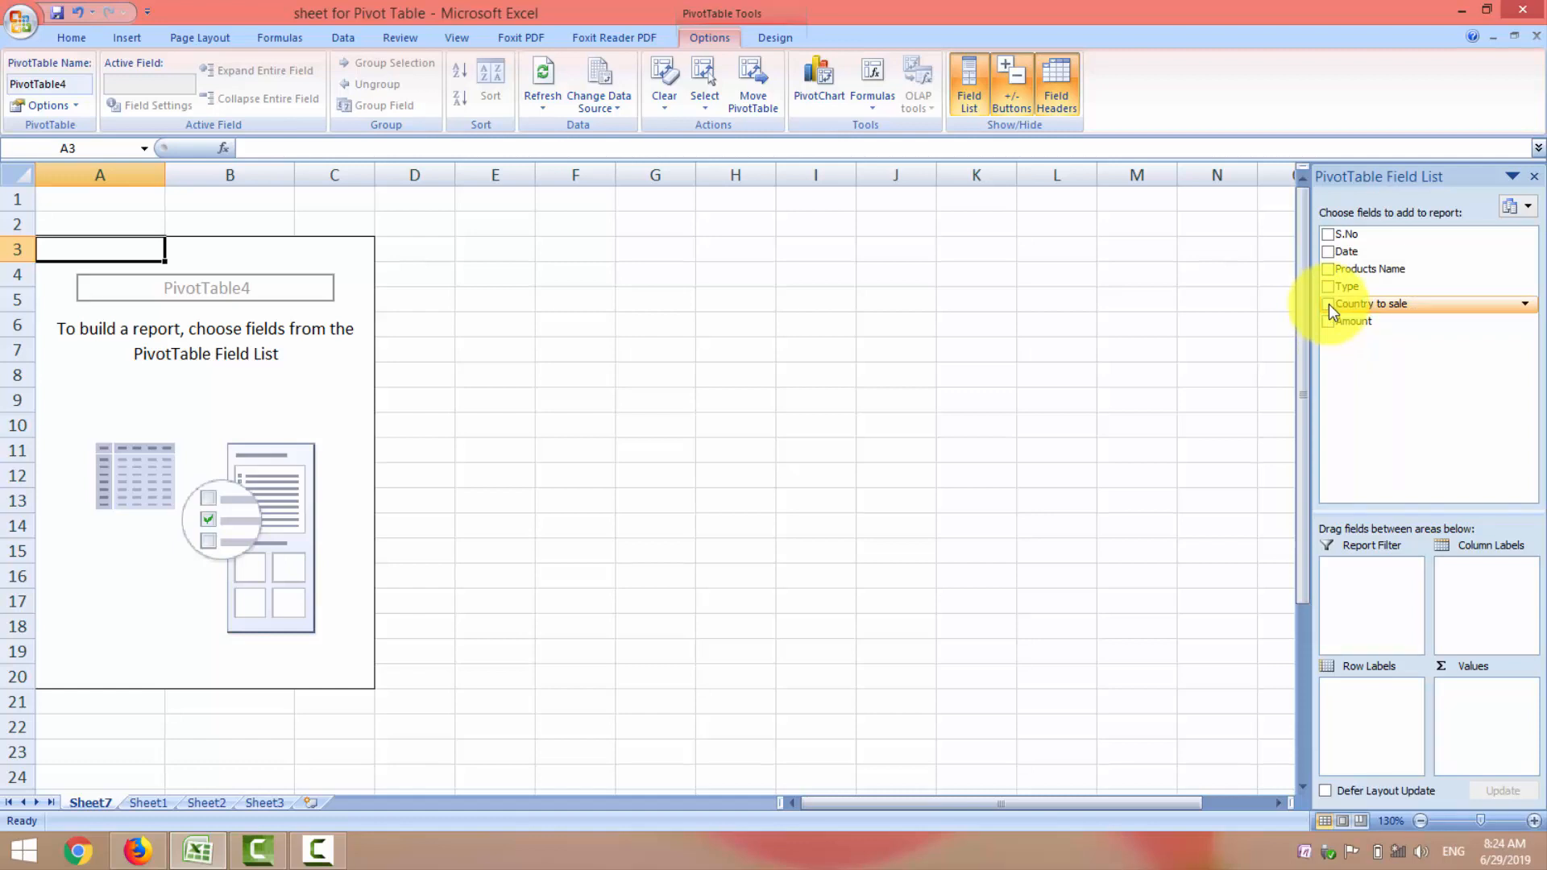
click(1327, 304)
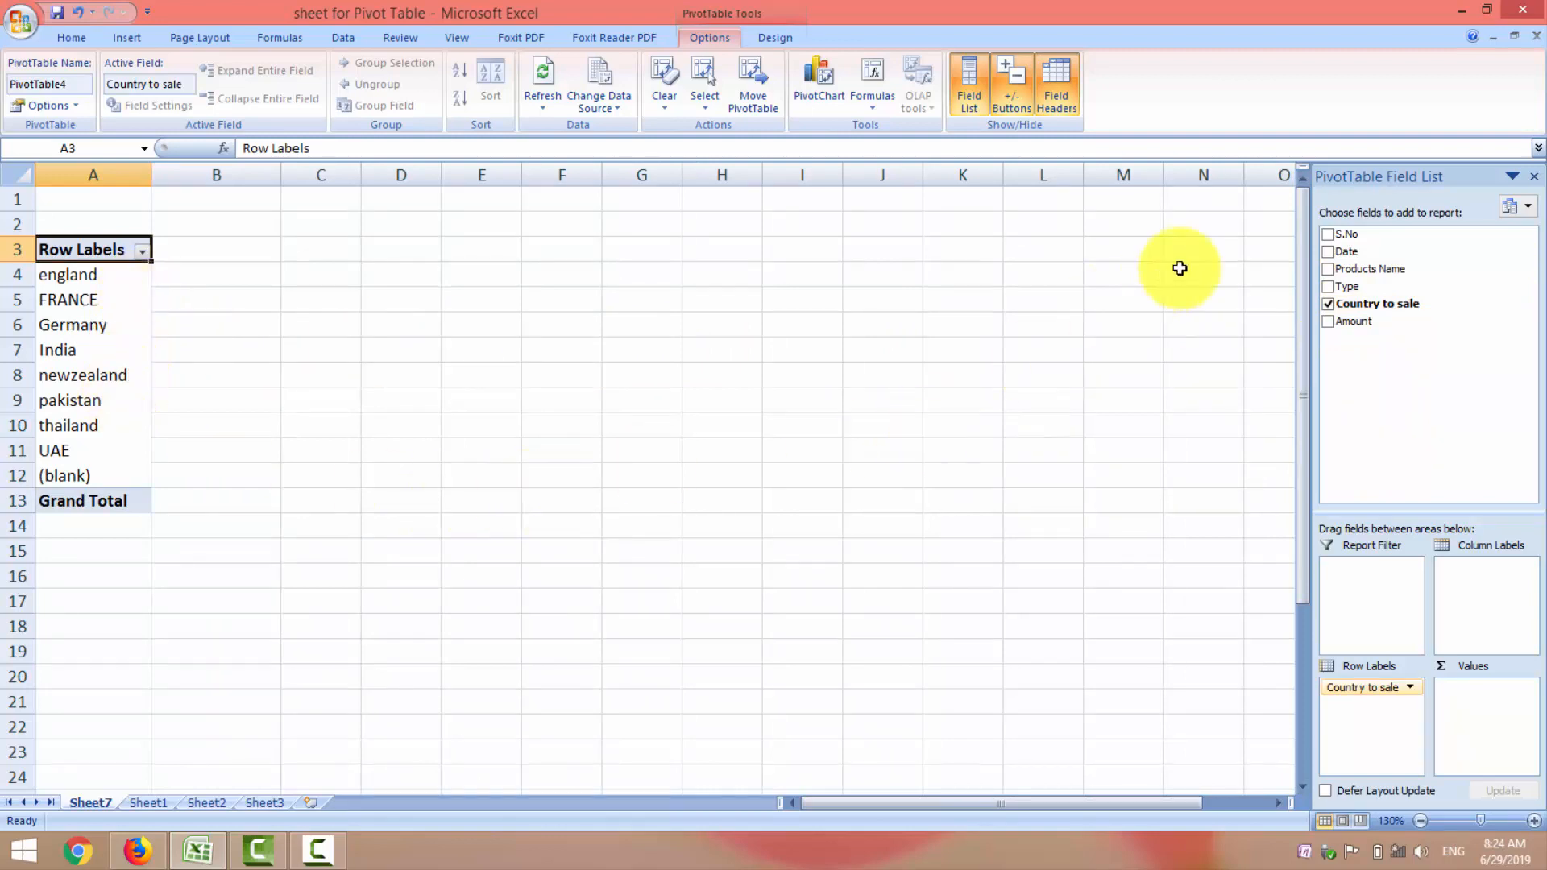
click(1328, 322)
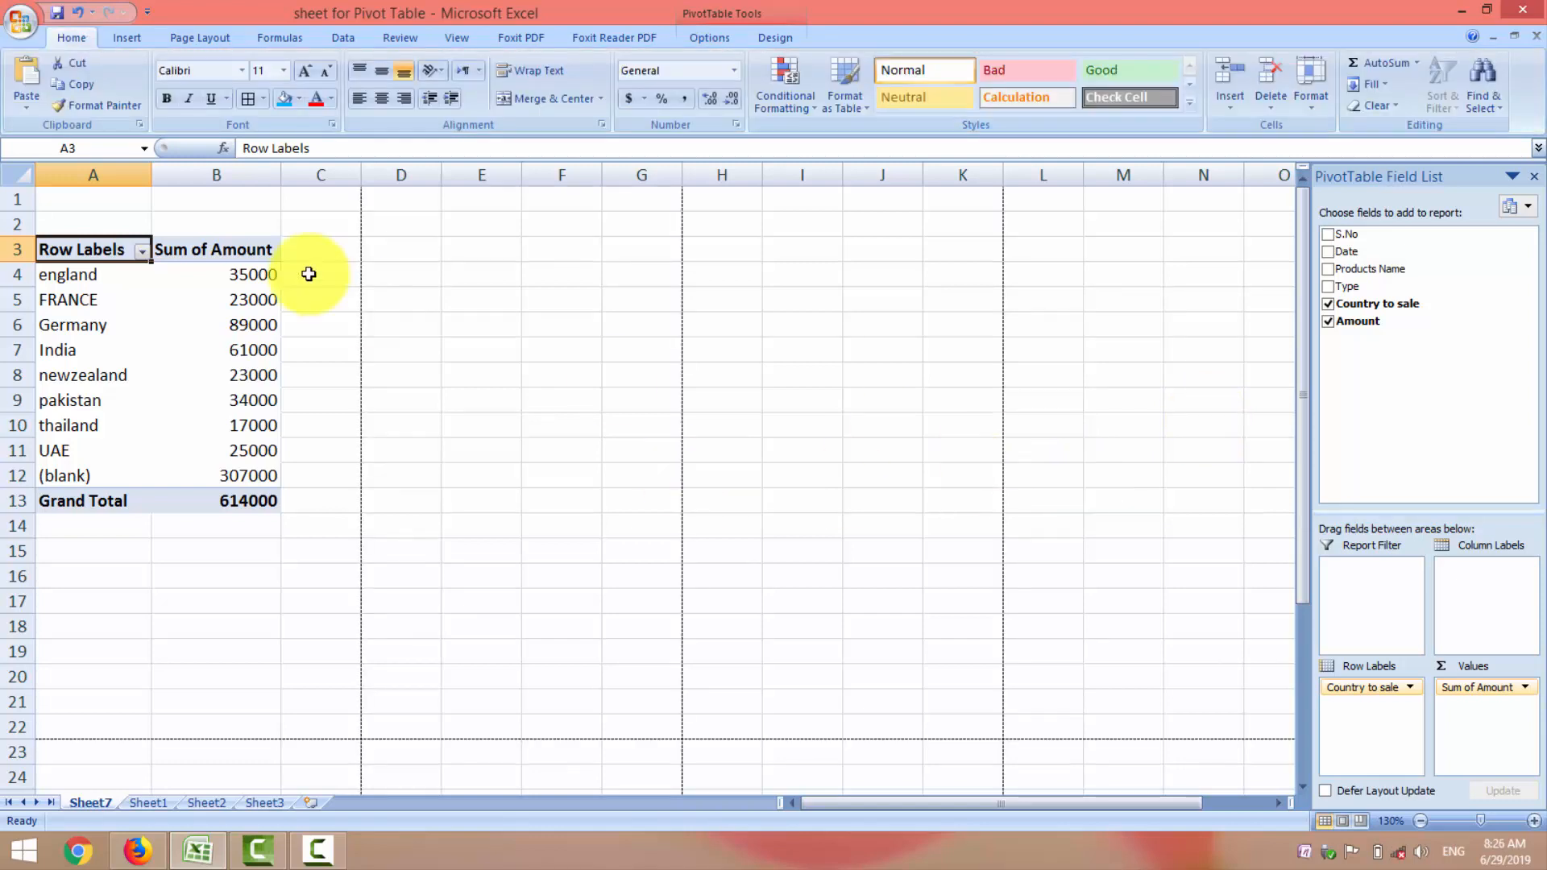
Preview the printout of the PivotTable sheet and return to the worksheet.
click(119, 222)
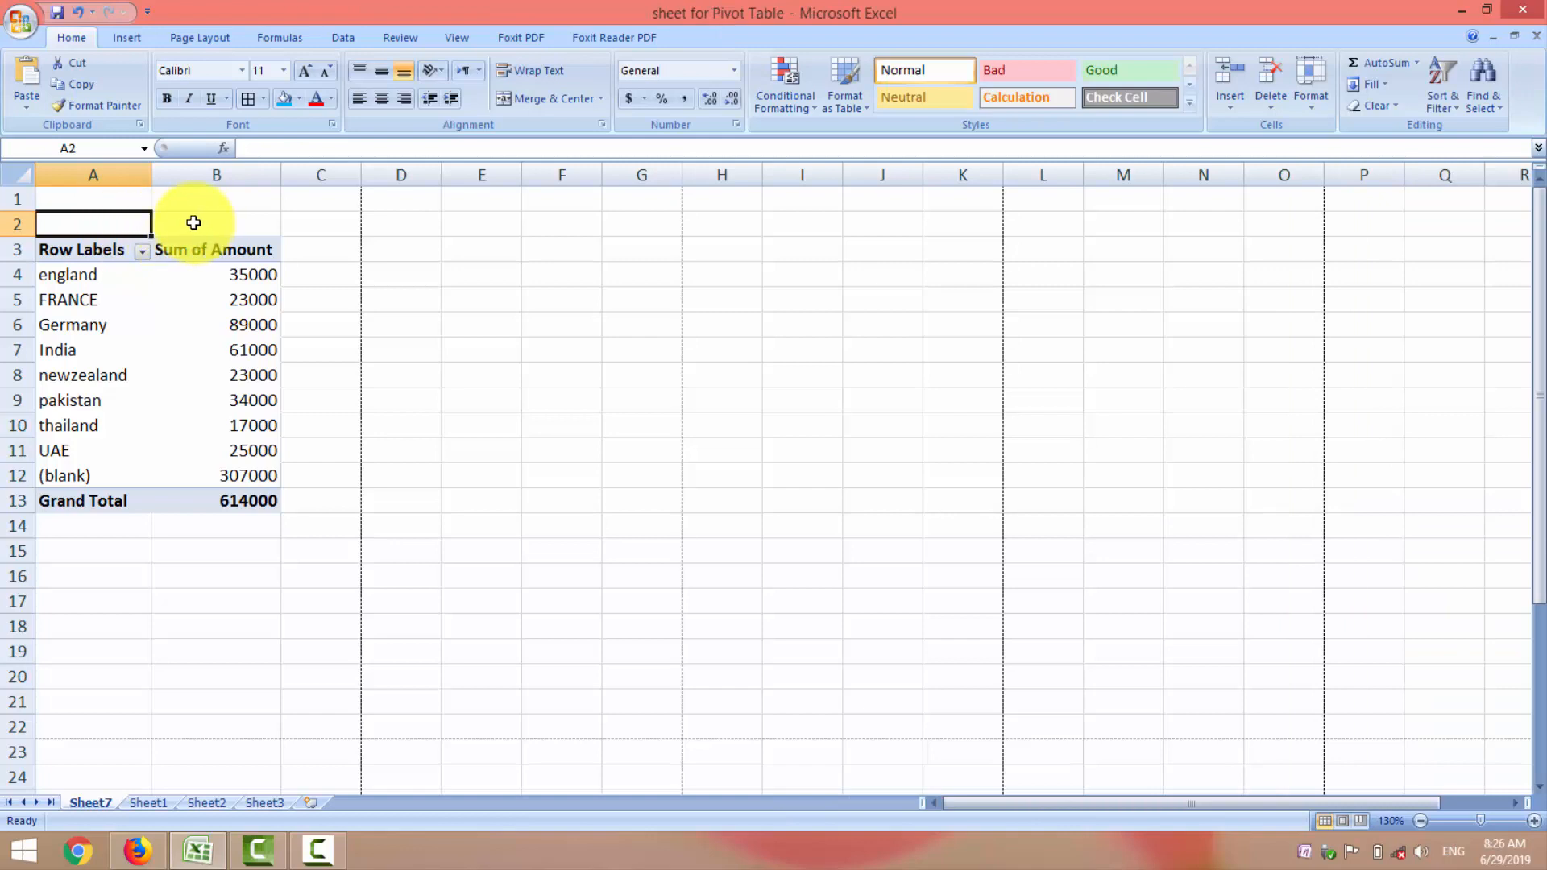
key(ctrl+p)
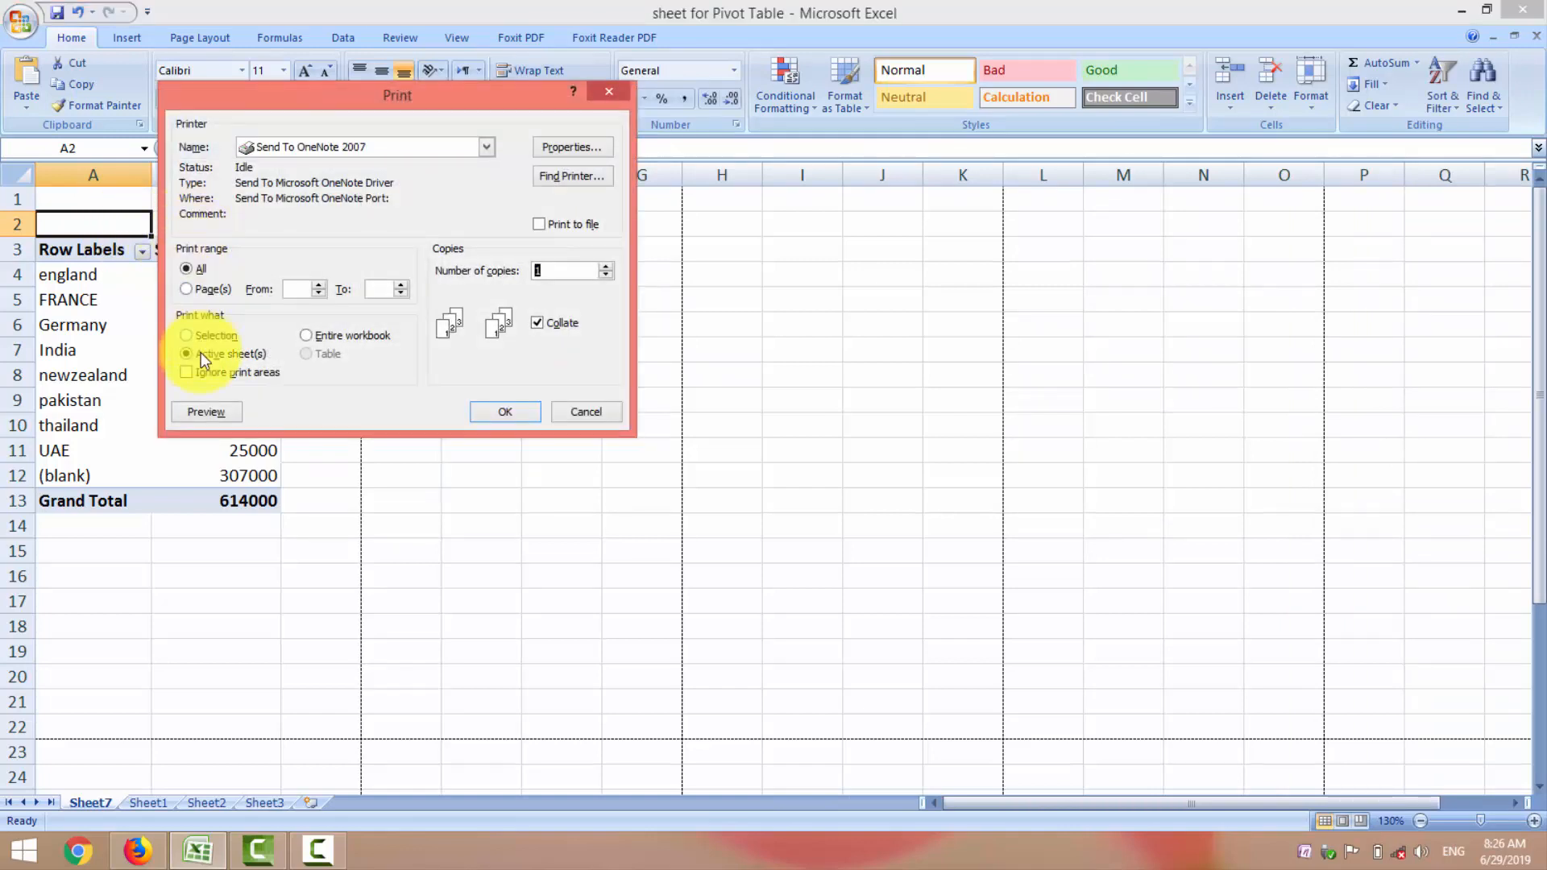
click(207, 412)
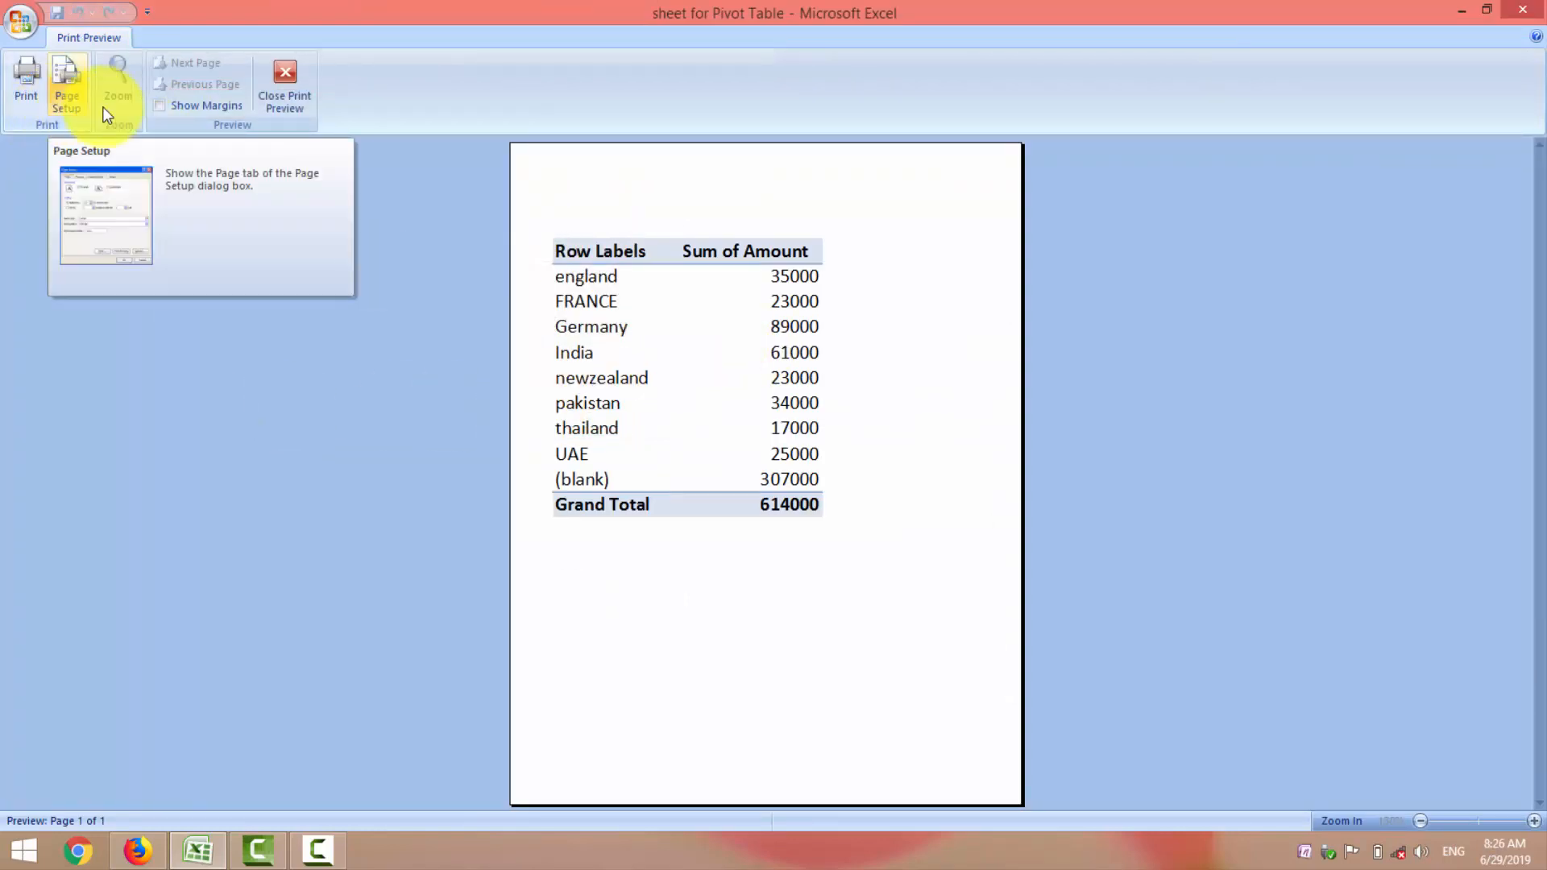
click(269, 99)
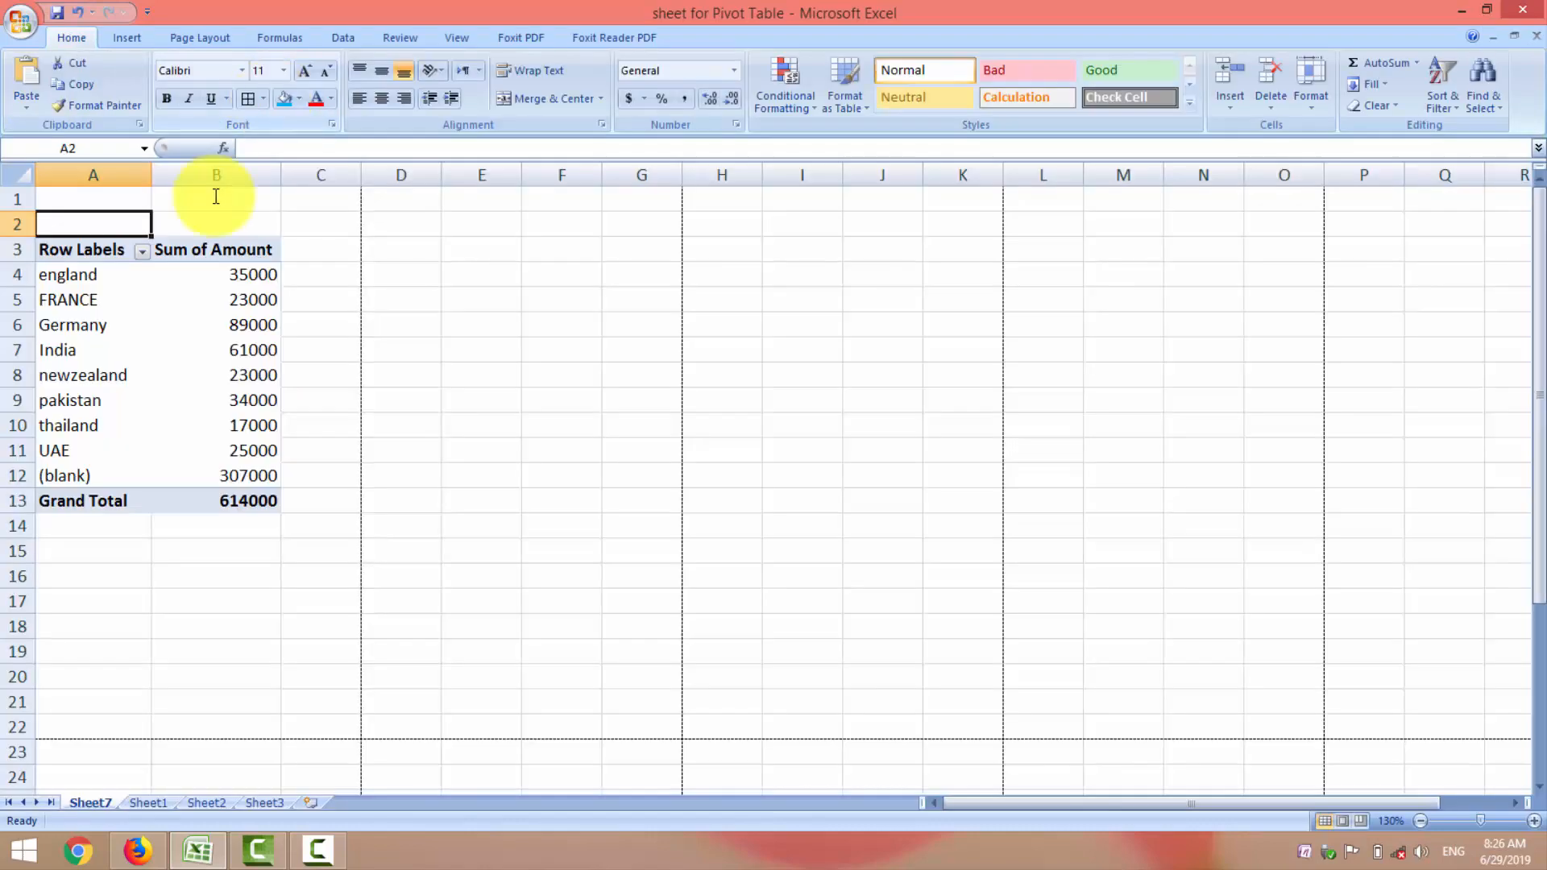
Move the Country to sale field to the column labels and back to the row labels.
click(176, 292)
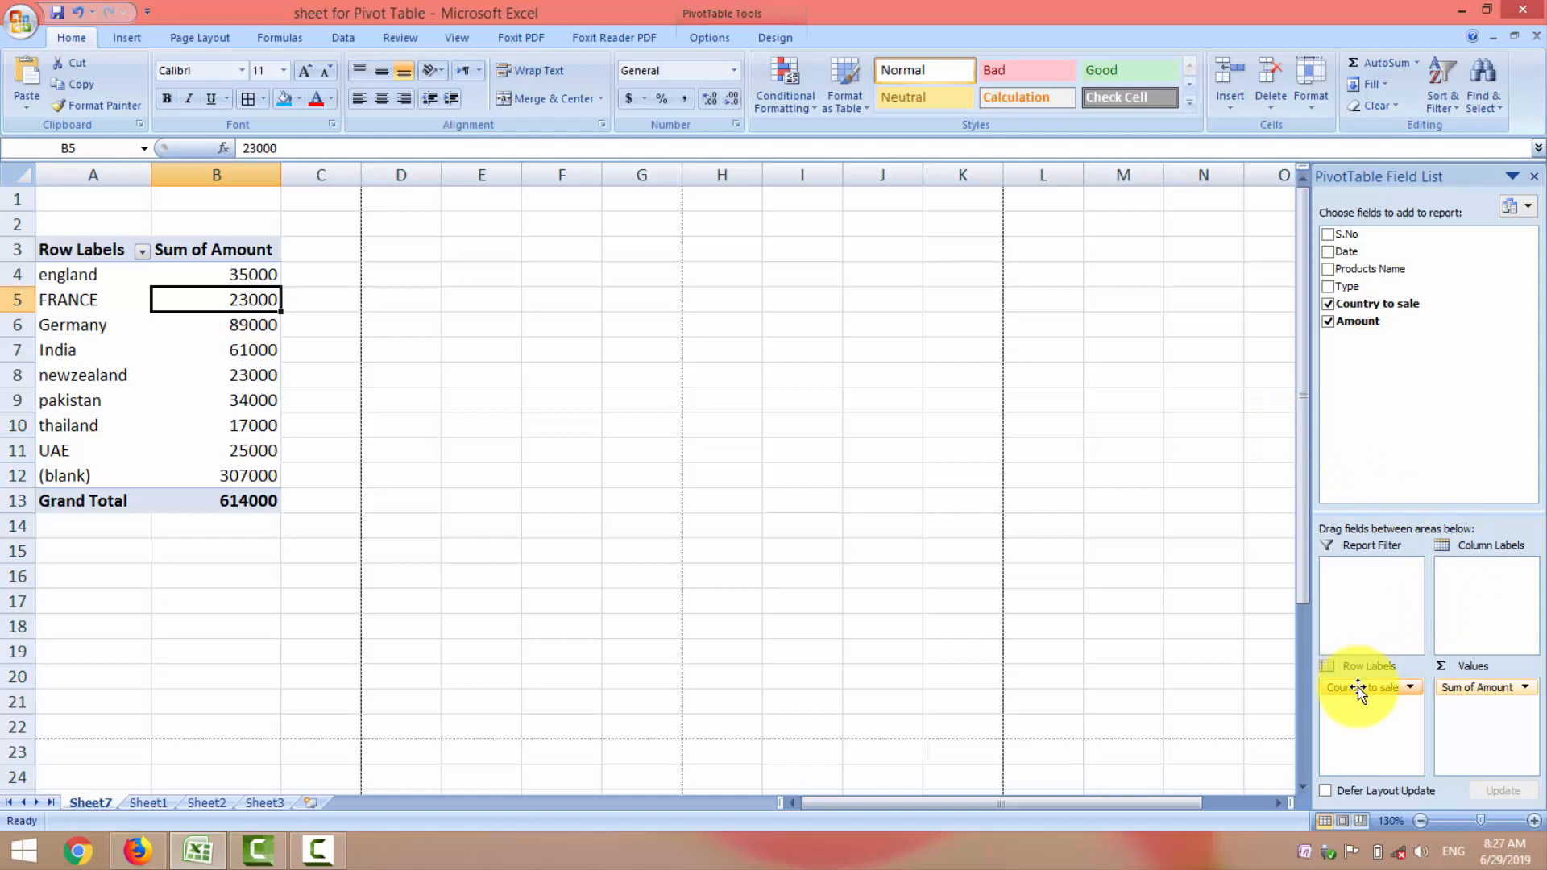
drag(1356, 688, 1478, 603)
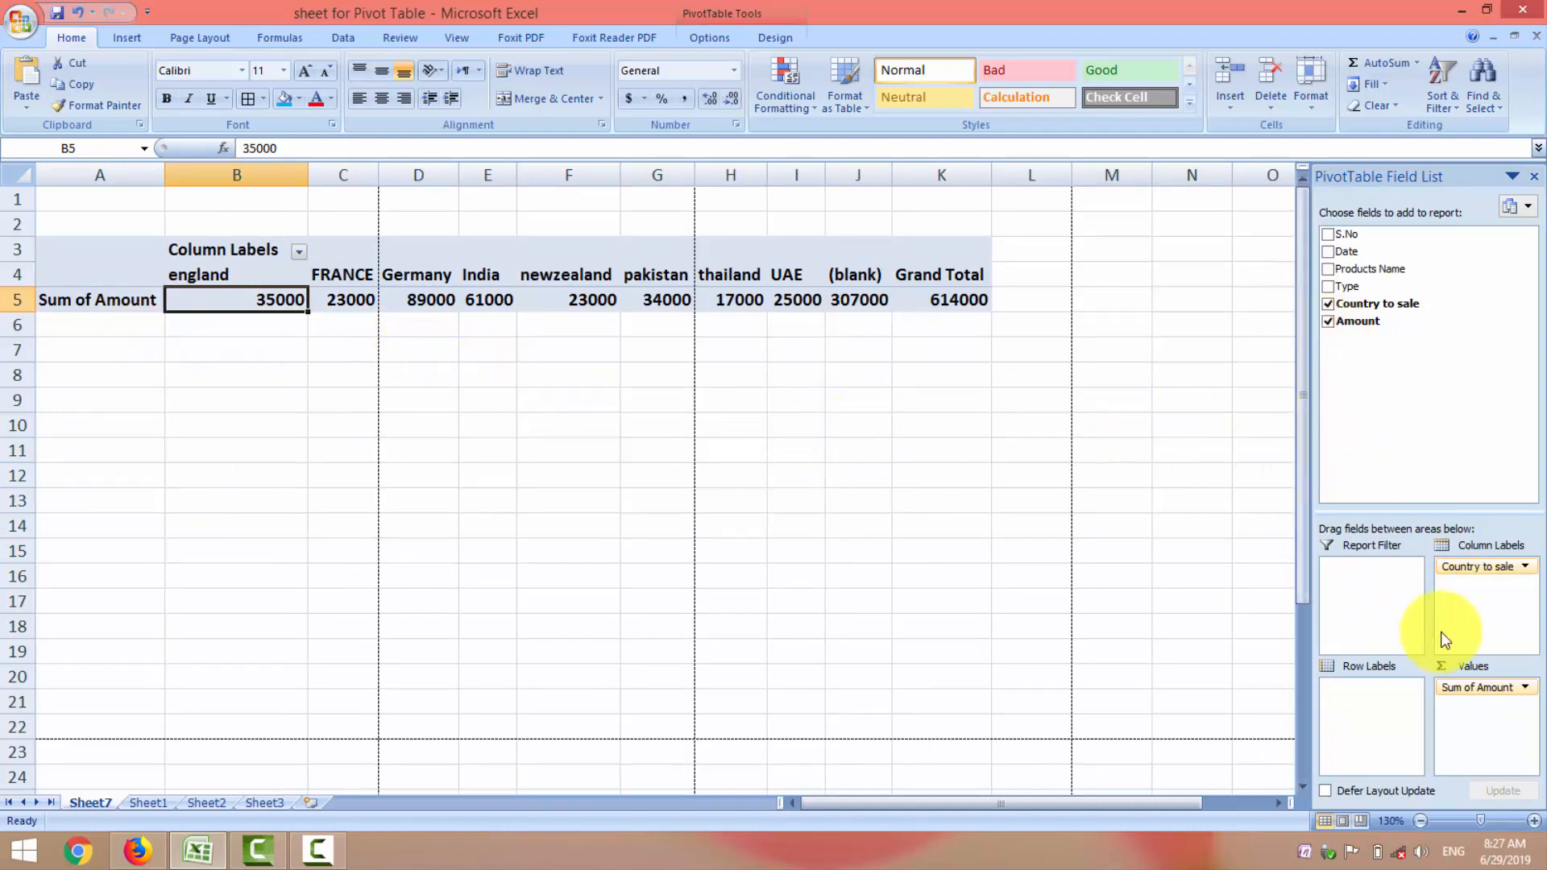
drag(1485, 569, 1369, 697)
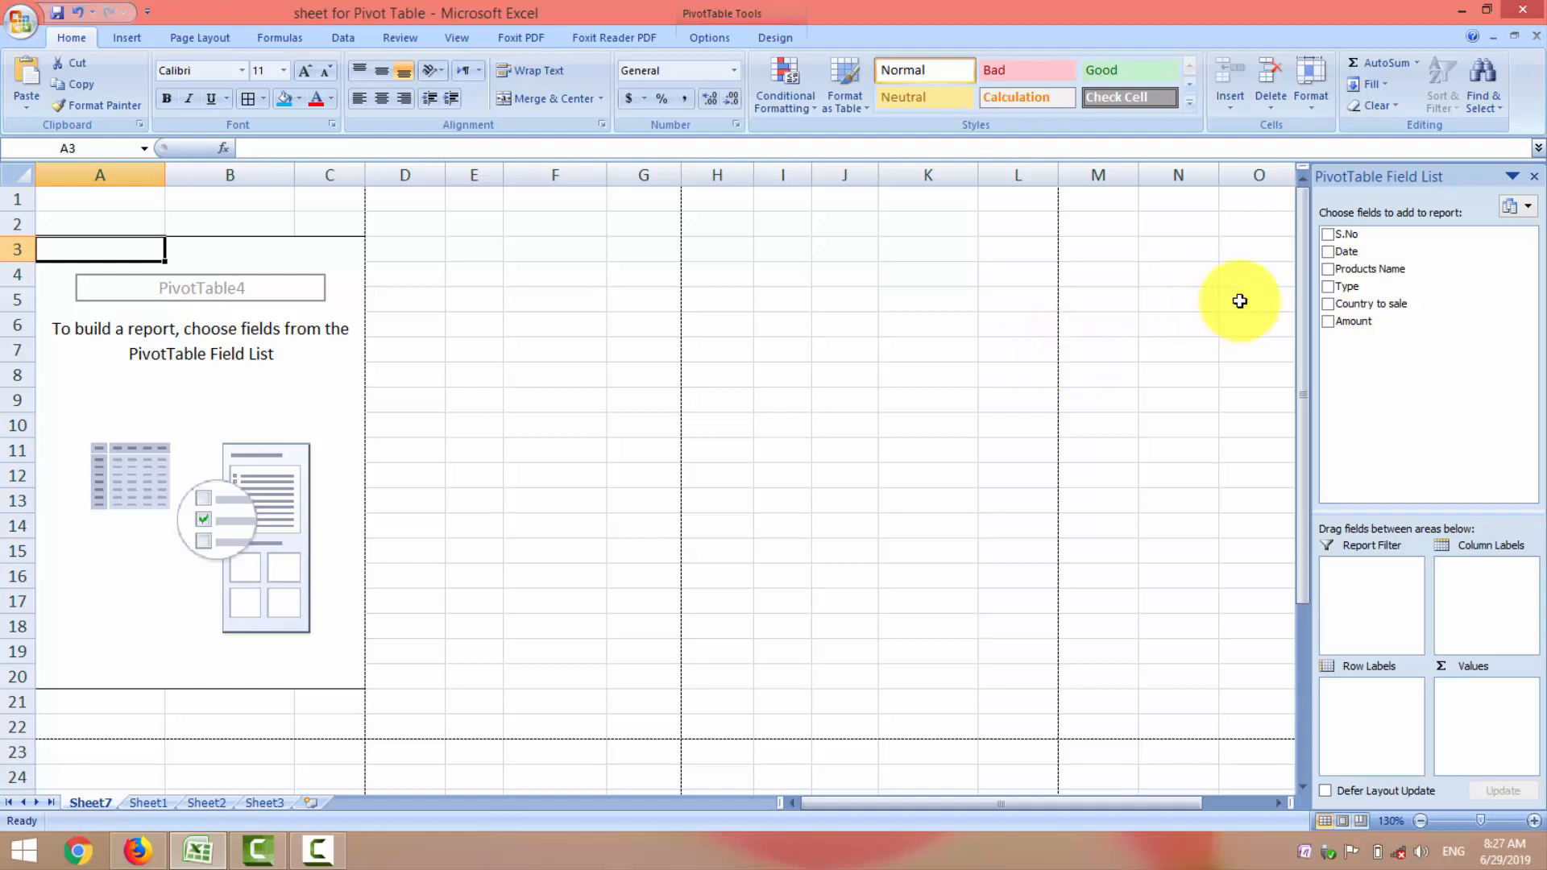
Add the Date, Products Name, Type and Country to sale fields to the empty PivotTable as row labels.
click(1328, 252)
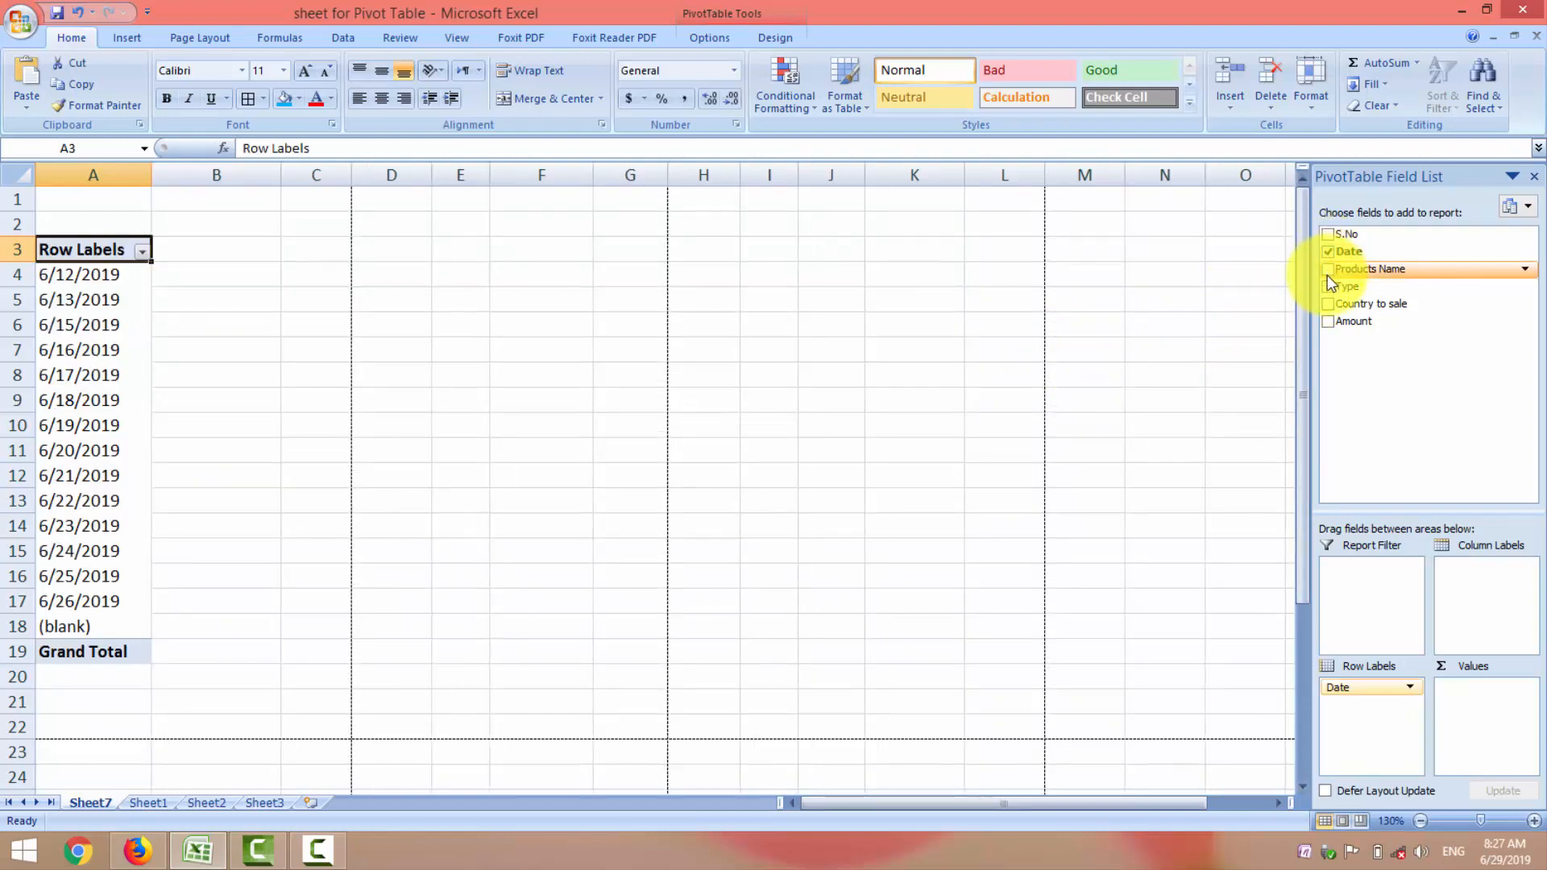
click(1327, 269)
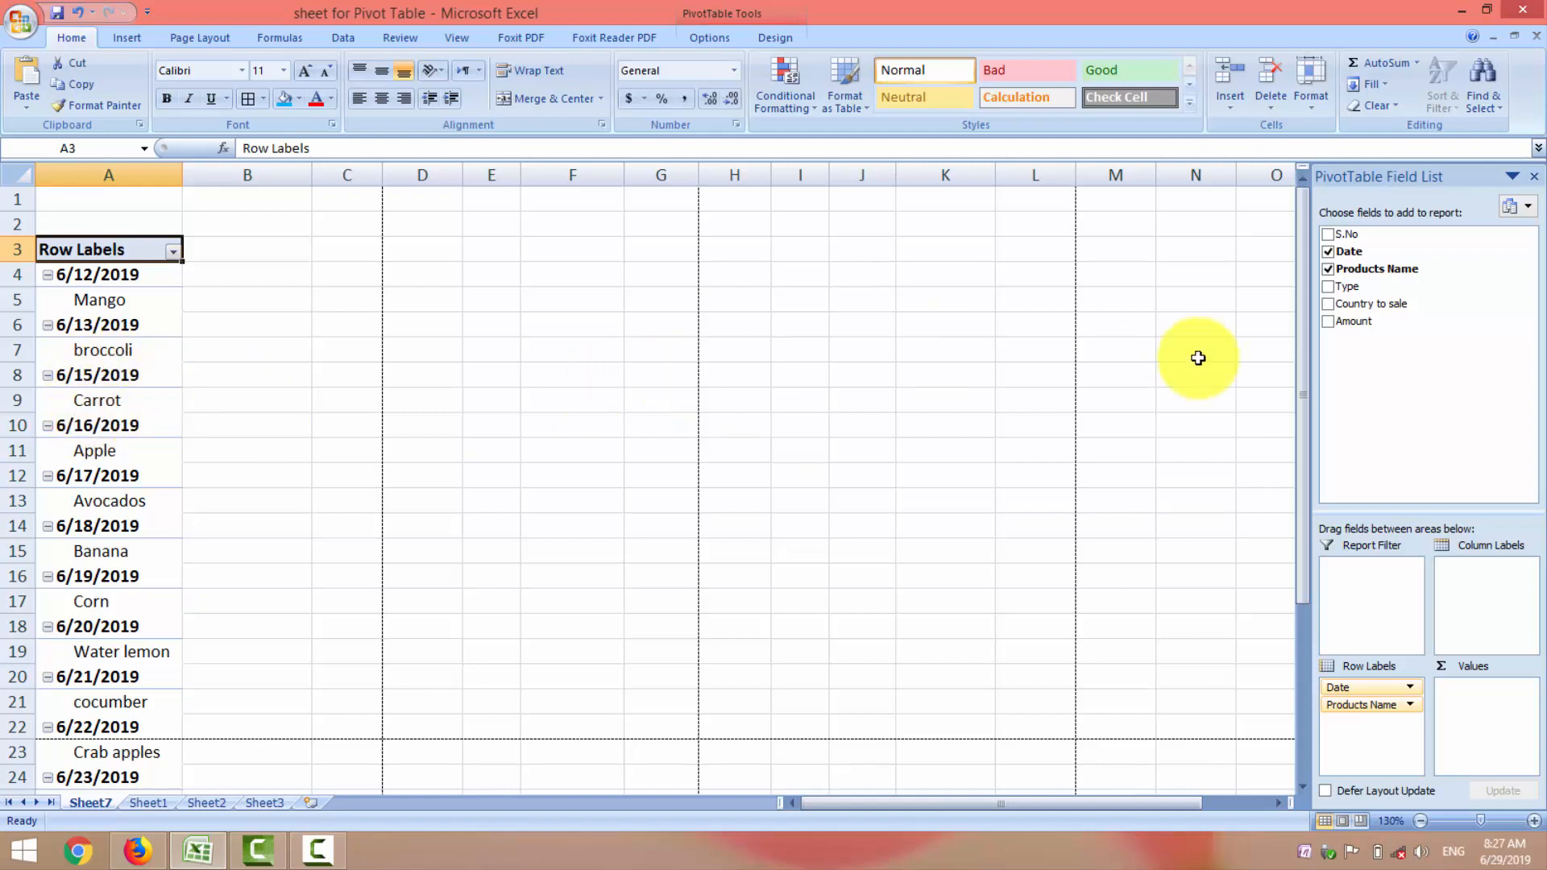
click(1327, 287)
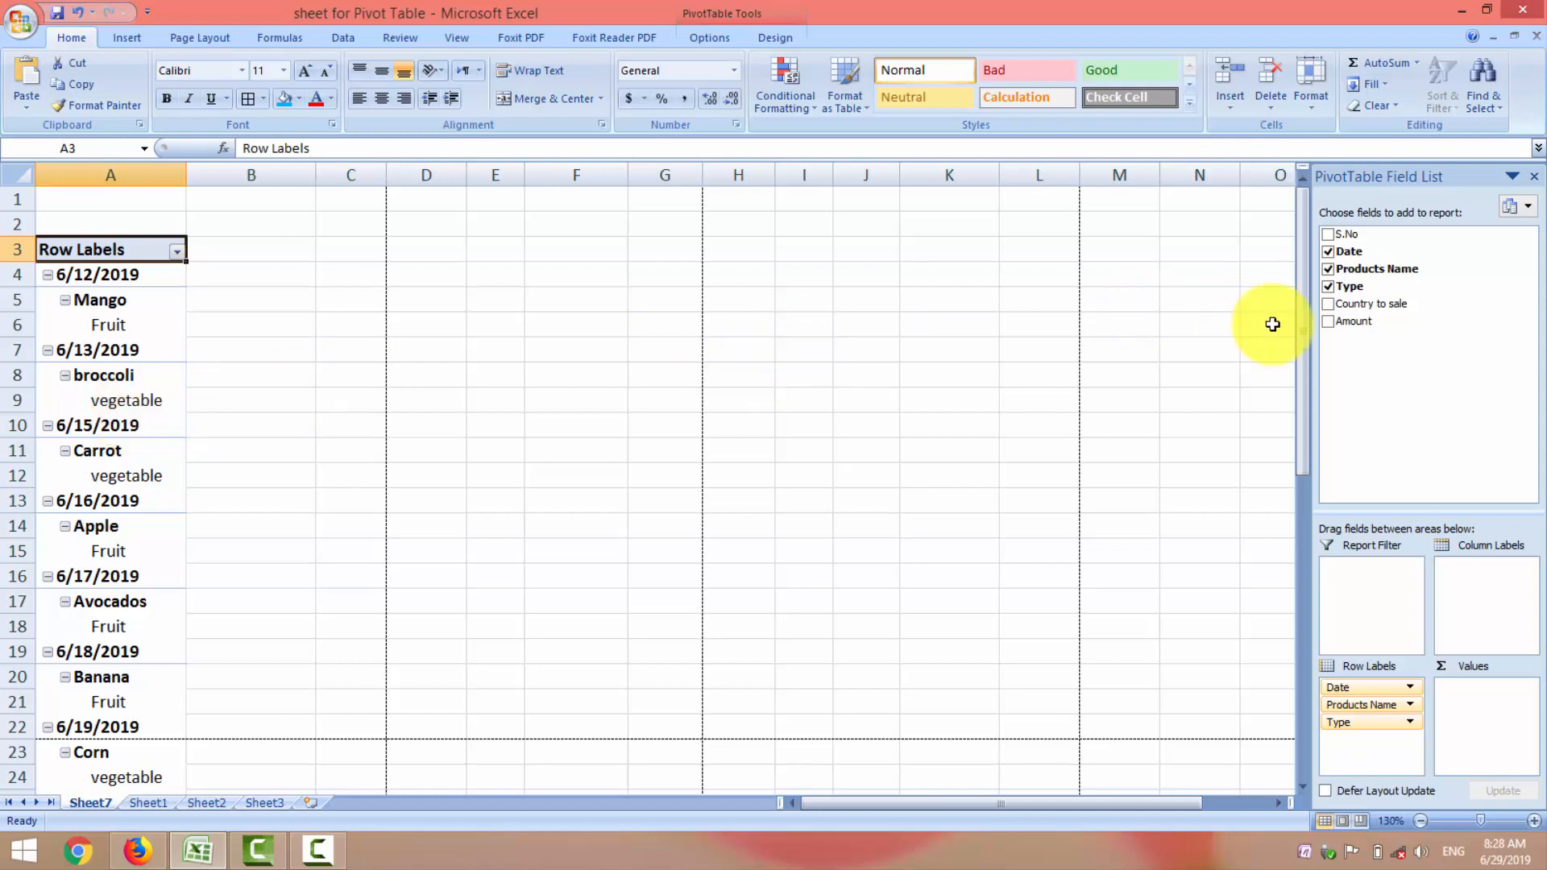
click(1327, 306)
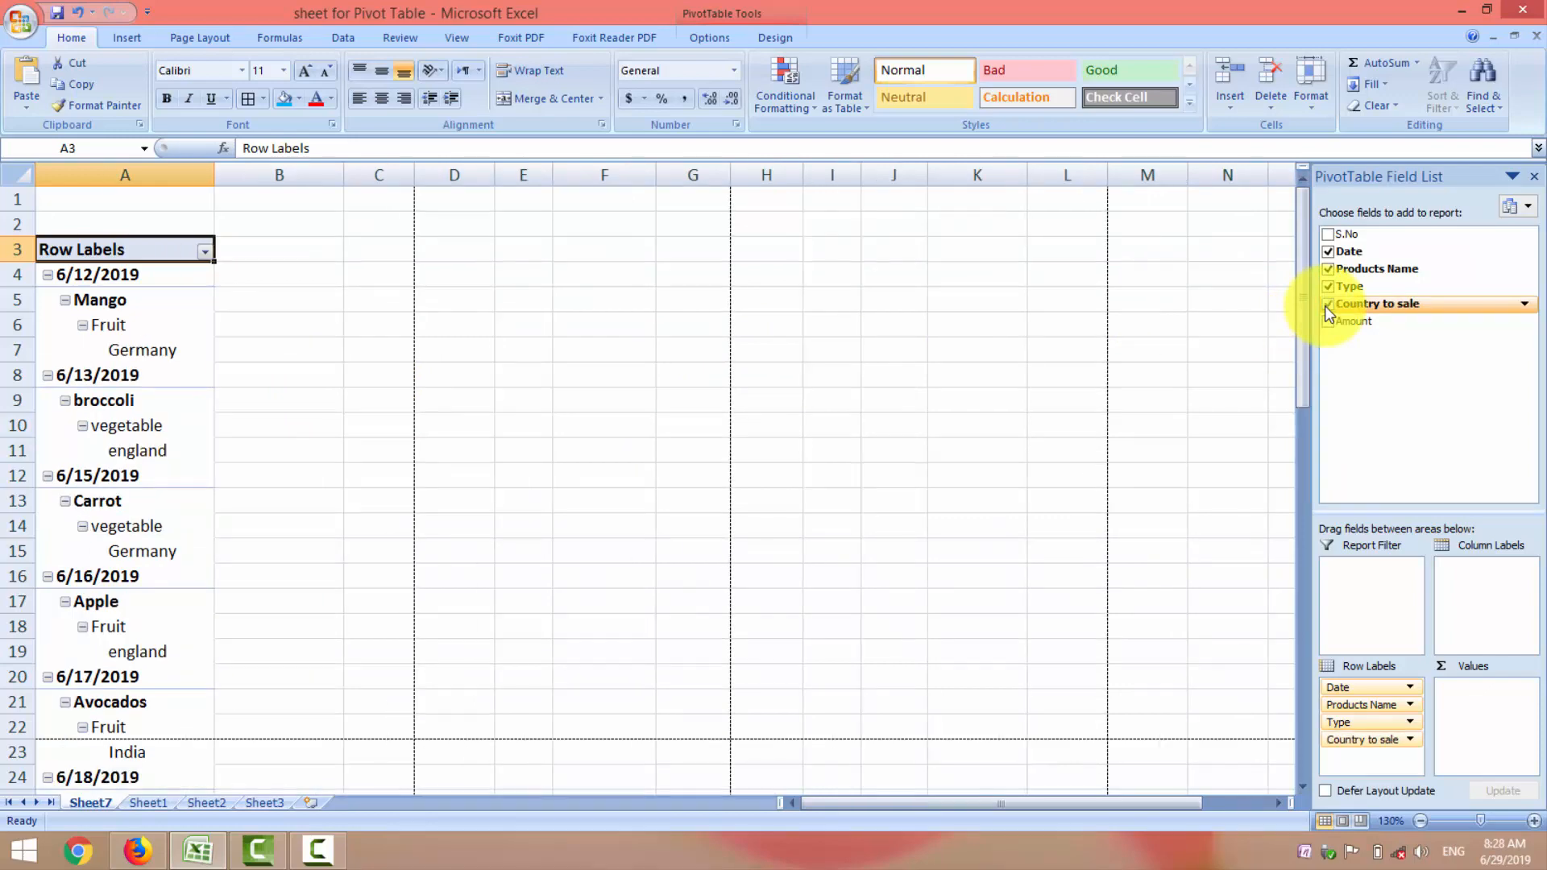
click(1327, 322)
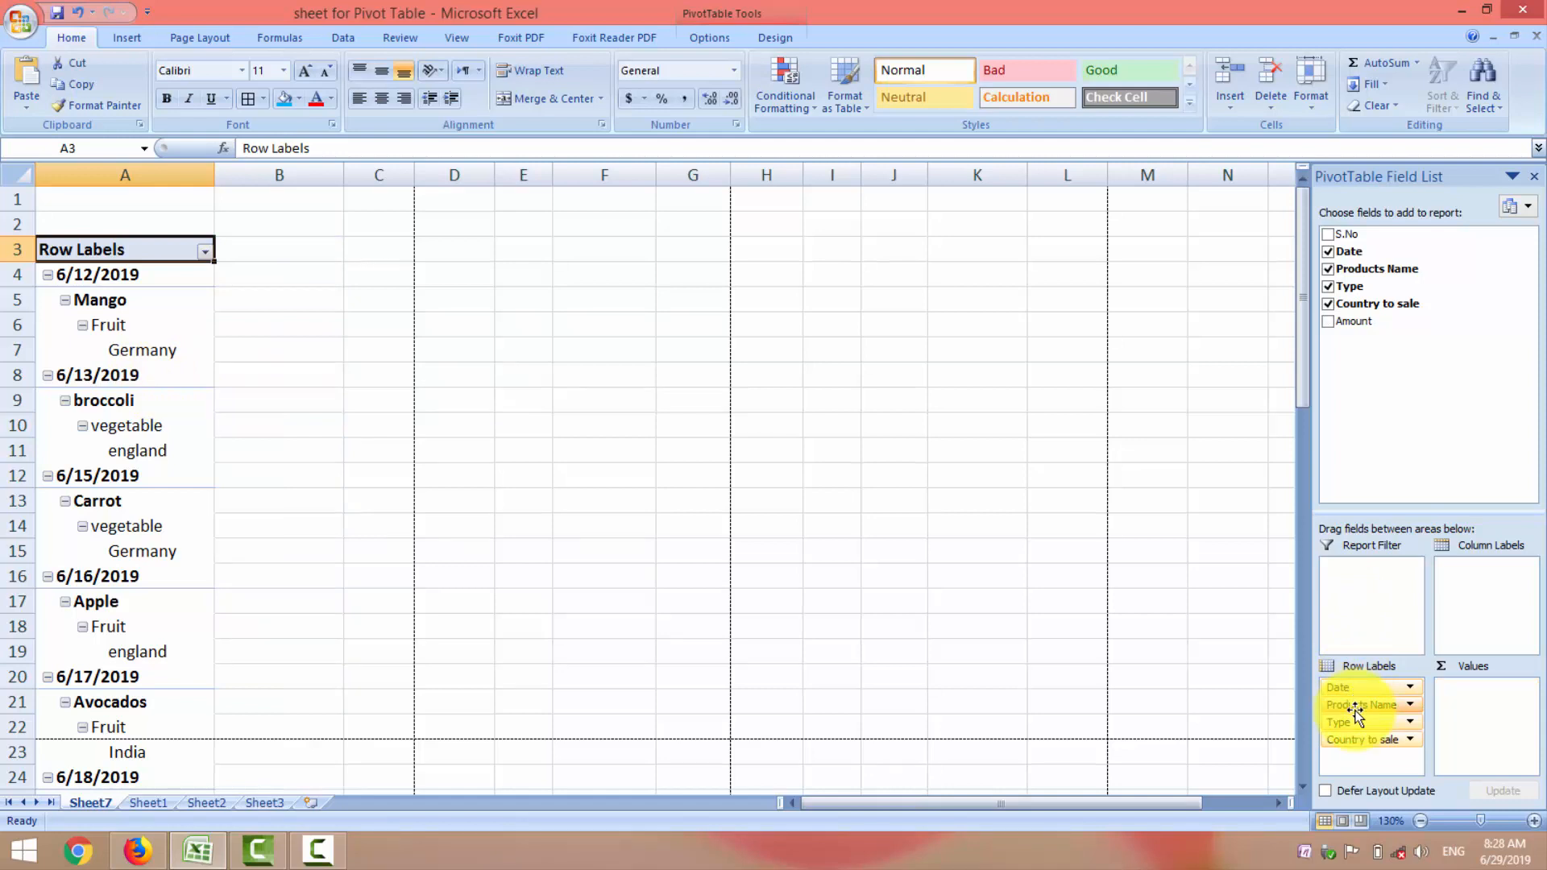
Move all row fields to the column labels in the order Products Name, Country to sale, Type, Date.
drag(1357, 713, 1467, 596)
drag(1369, 722, 1476, 604)
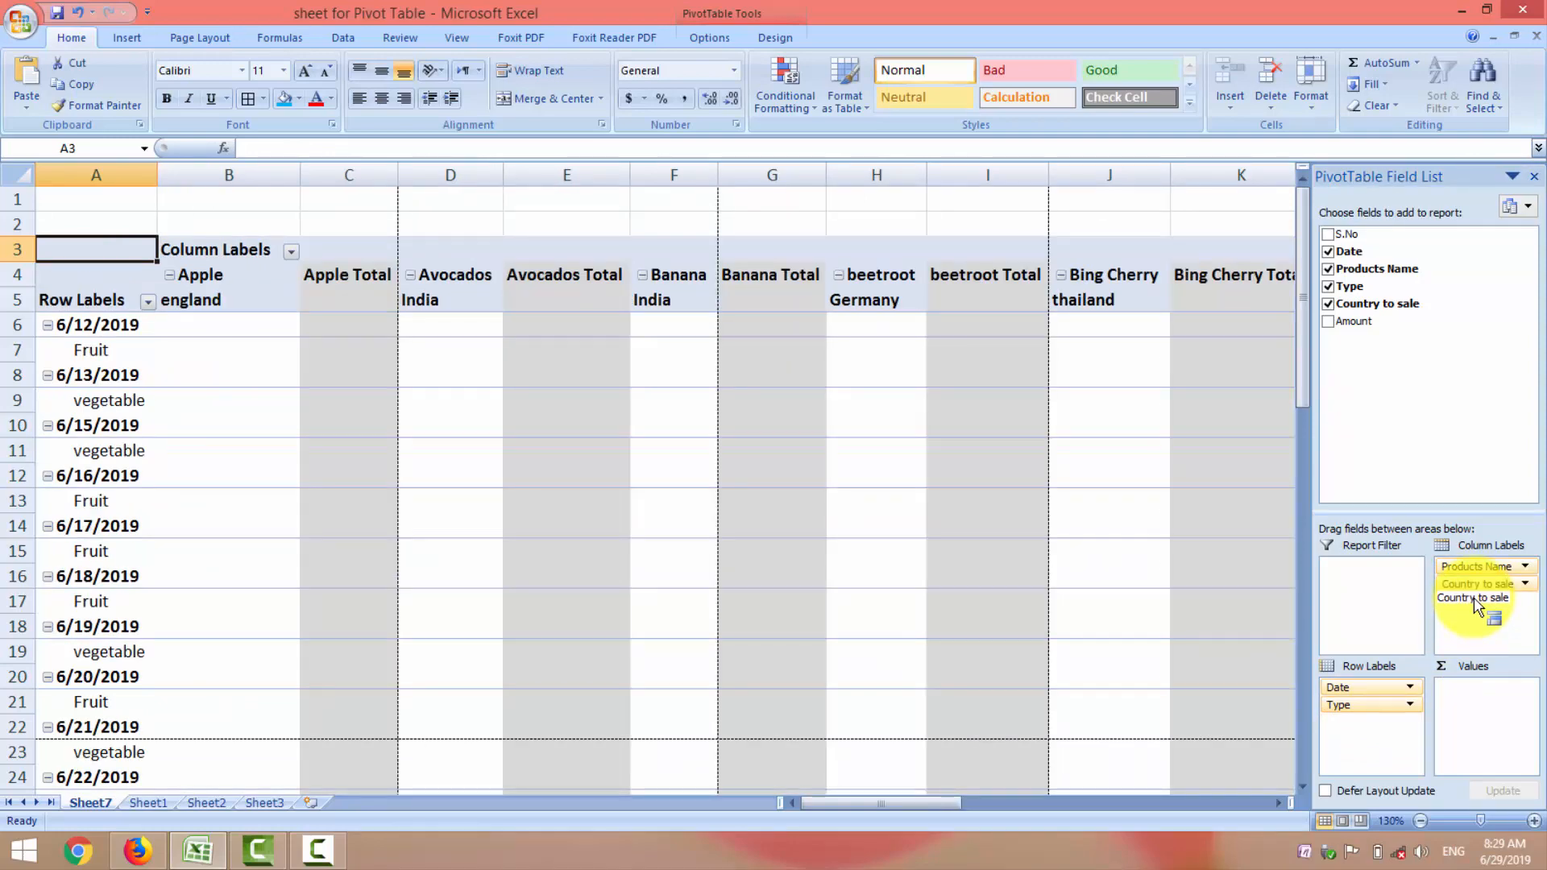
drag(1367, 707, 1468, 603)
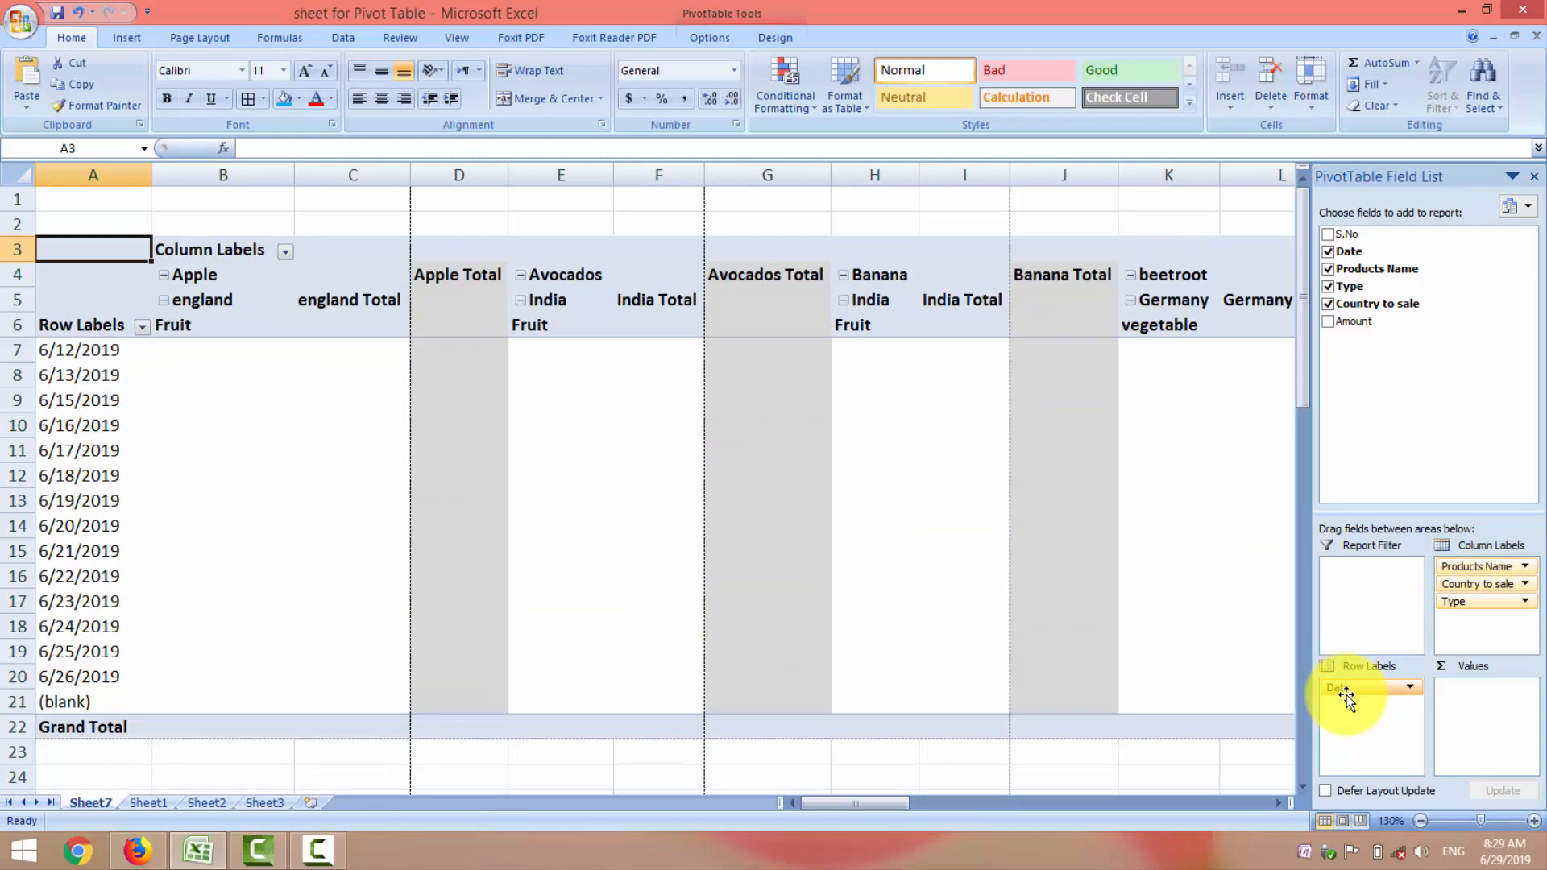
drag(1346, 695, 1474, 630)
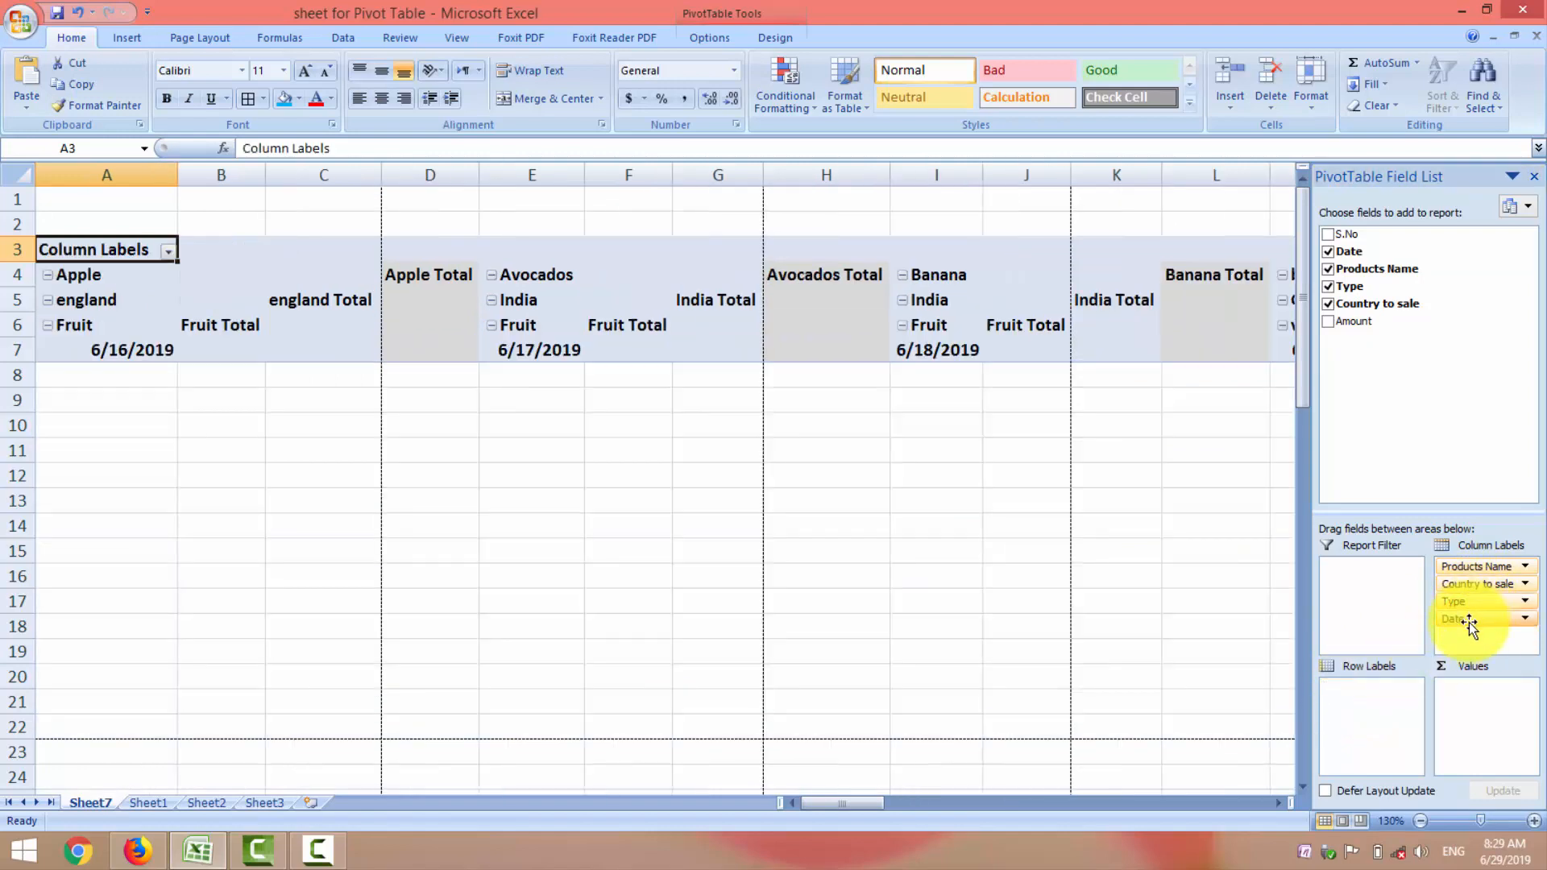
Move the Date, Type and Products Name fields from the column labels to the row labels, in that order.
drag(1467, 620, 1334, 694)
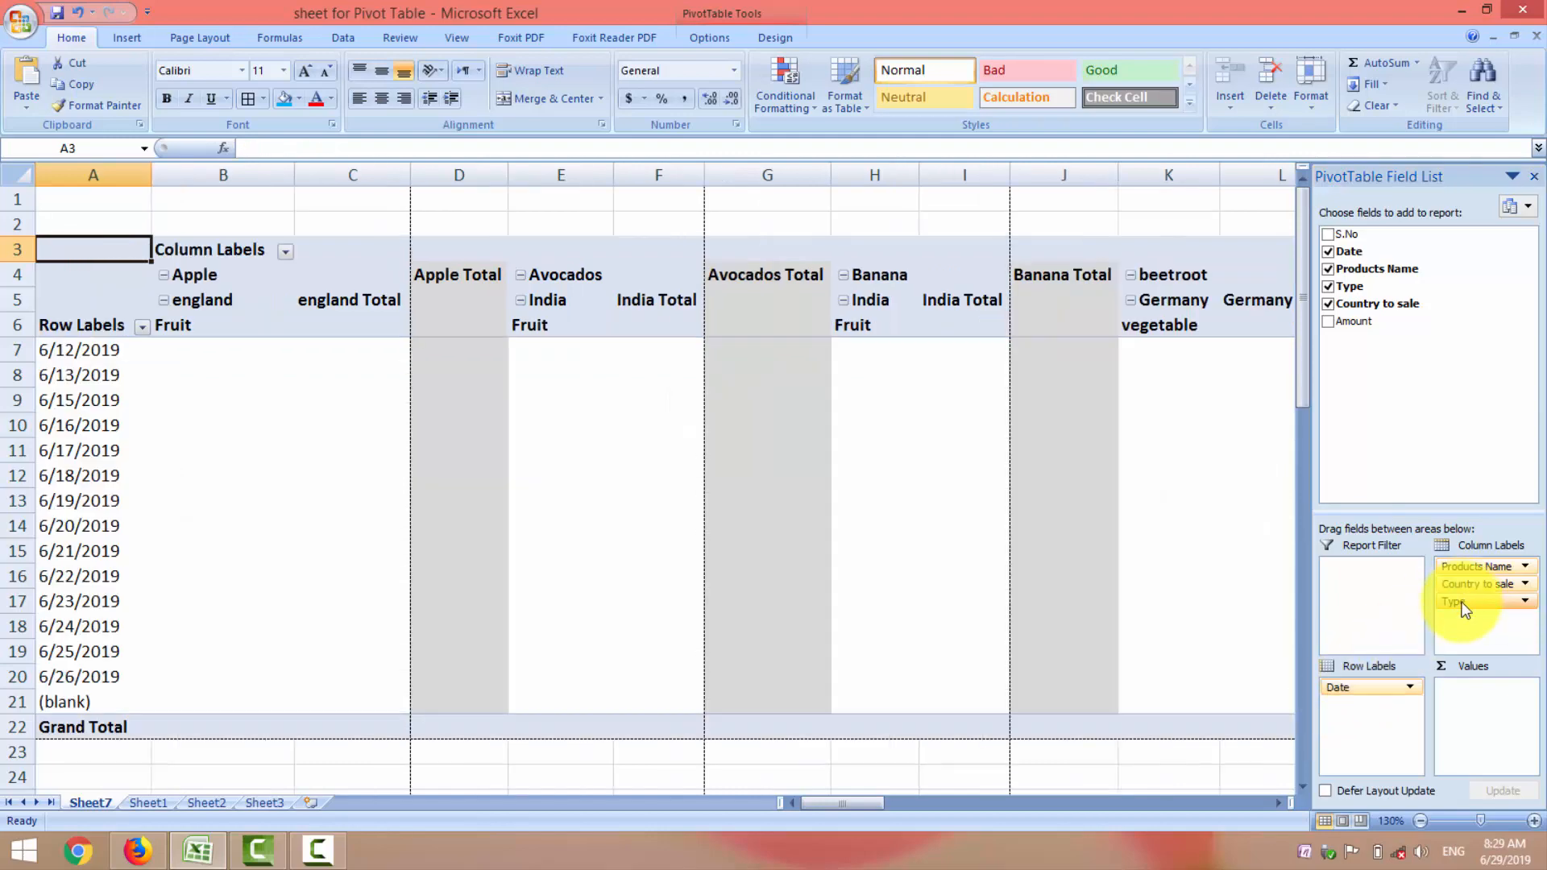
drag(1464, 600, 1377, 730)
drag(1476, 566, 1370, 725)
Clear the PivotTable by removing the Country to sale, Type, Products Name and Date fields.
click(1327, 304)
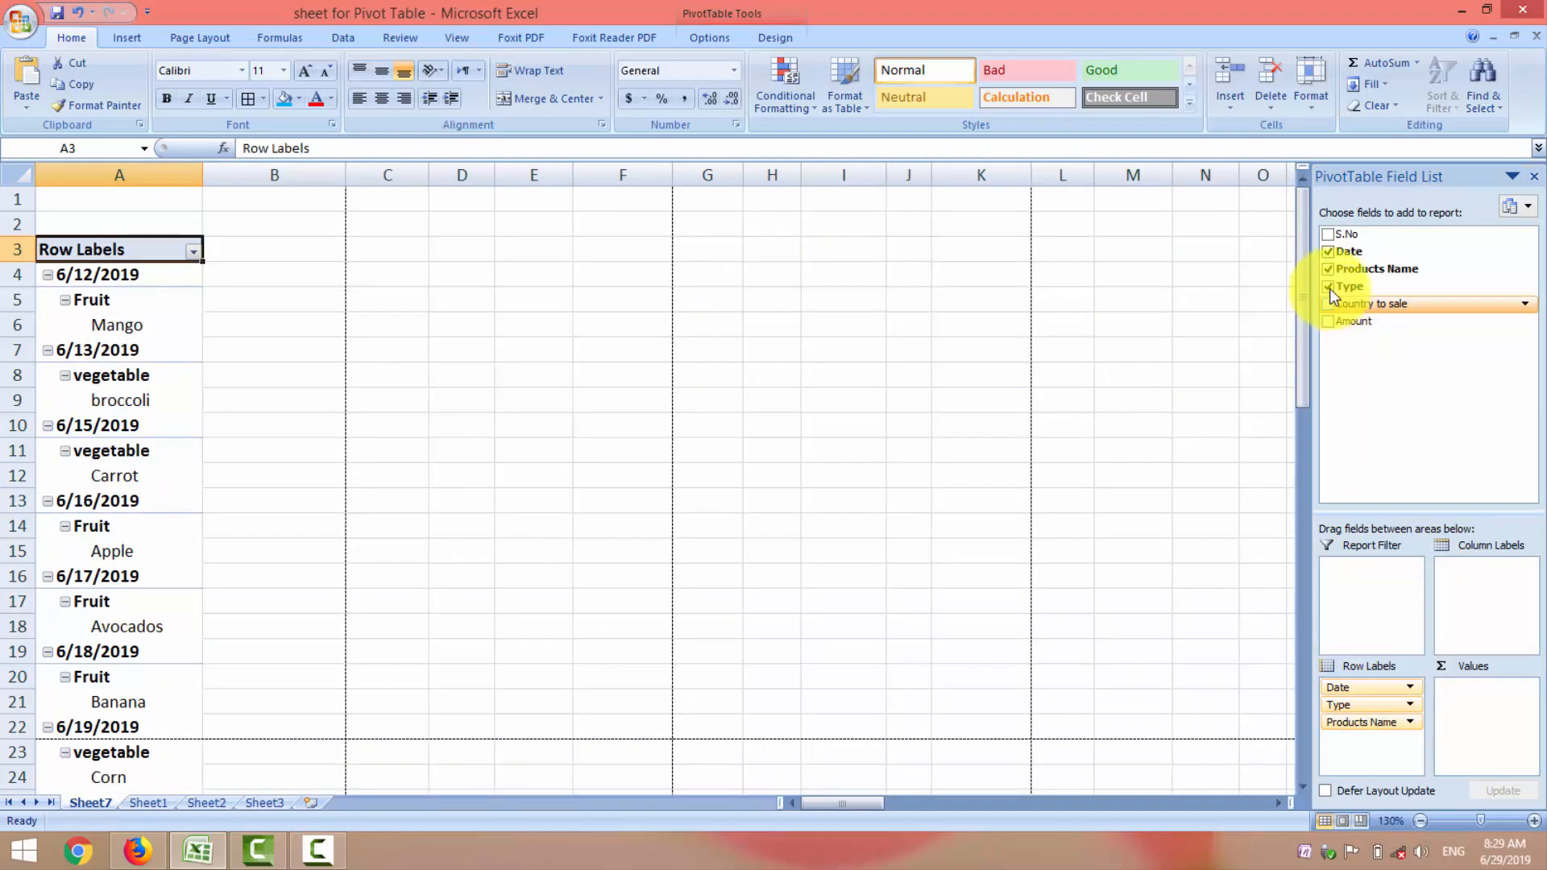
click(1328, 286)
click(1327, 270)
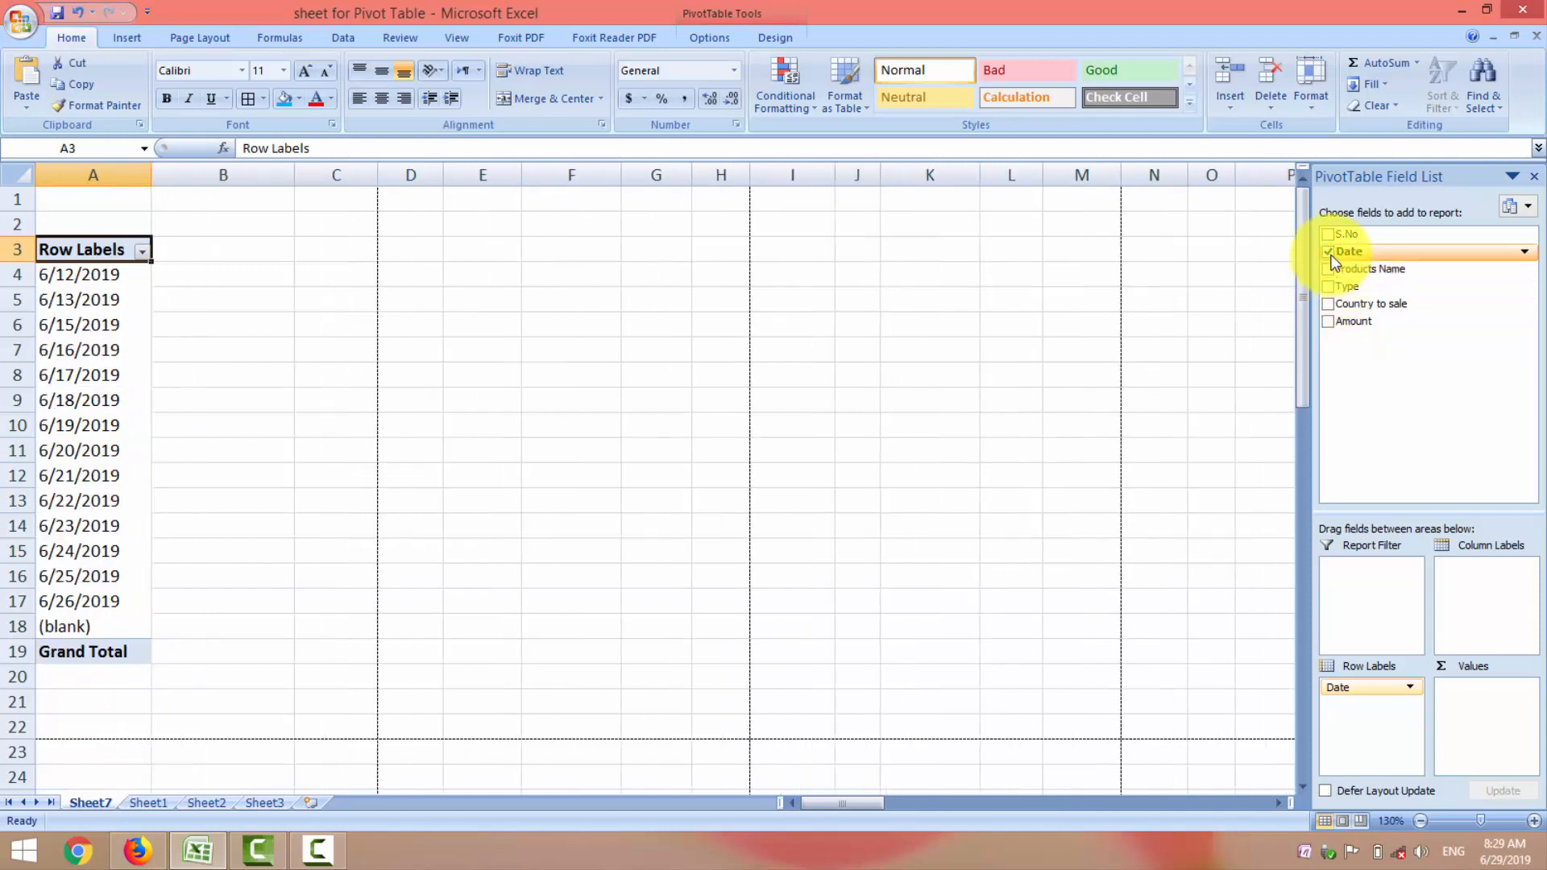
click(1328, 251)
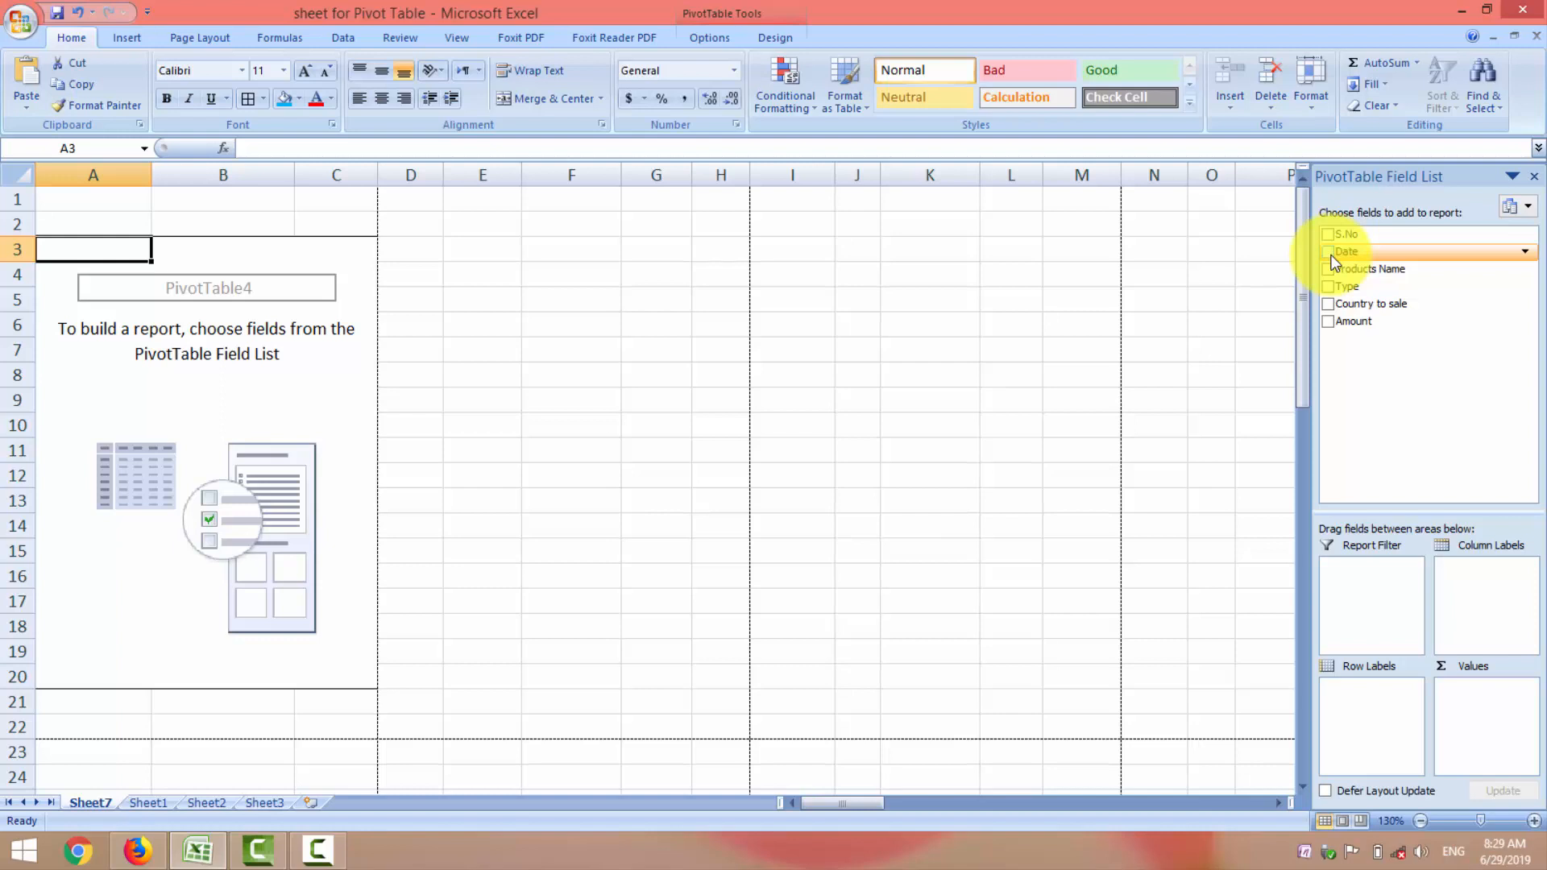
Summarize Amount by Country to sale in the rows, with Type nested beneath each country.
click(1328, 304)
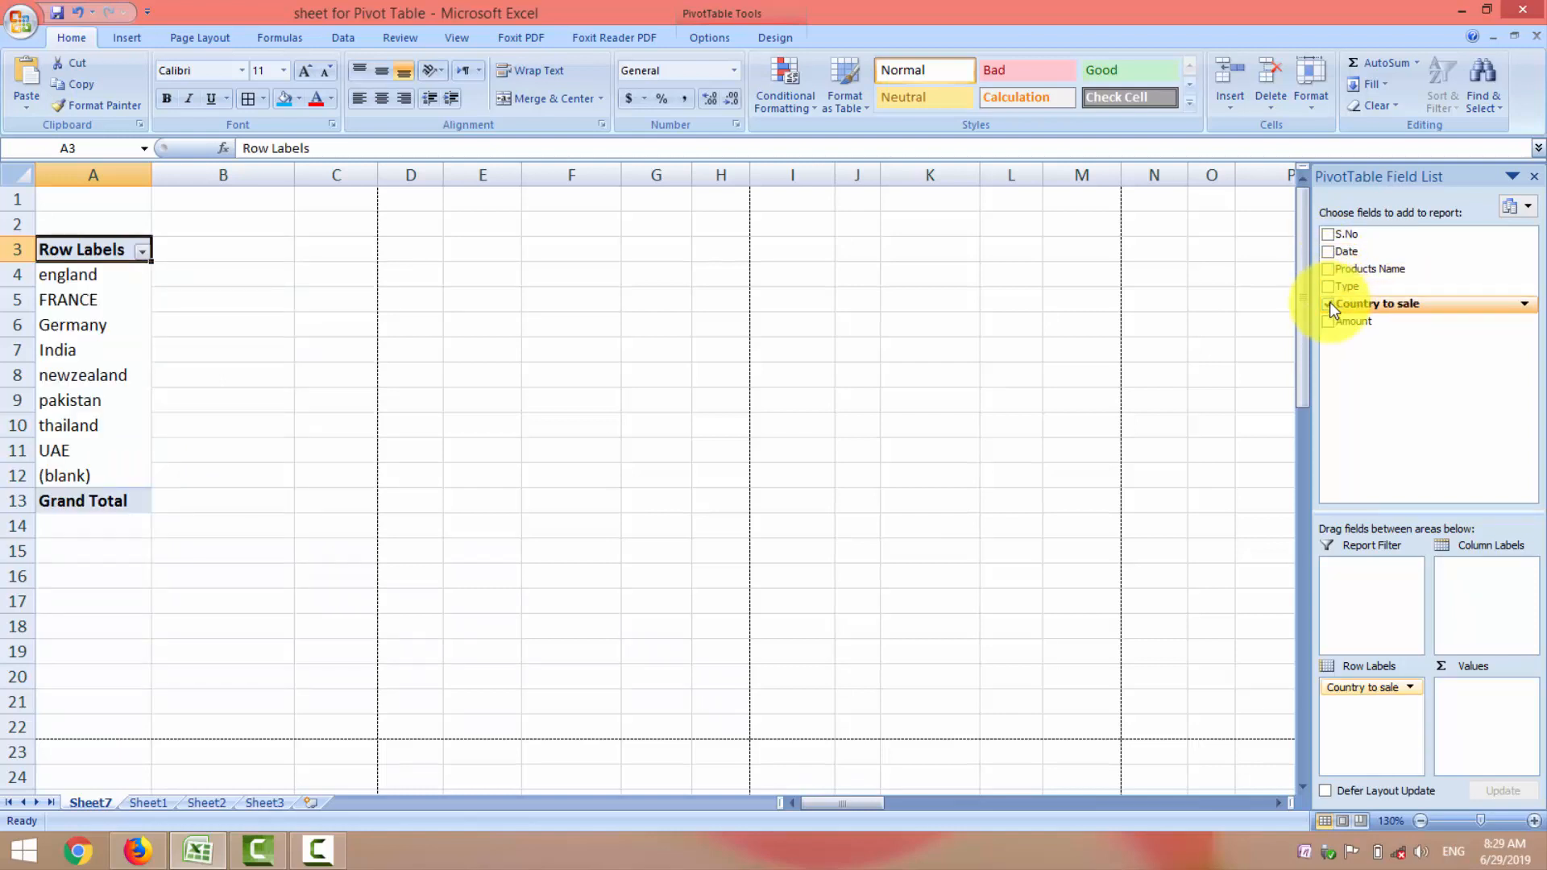
click(1328, 322)
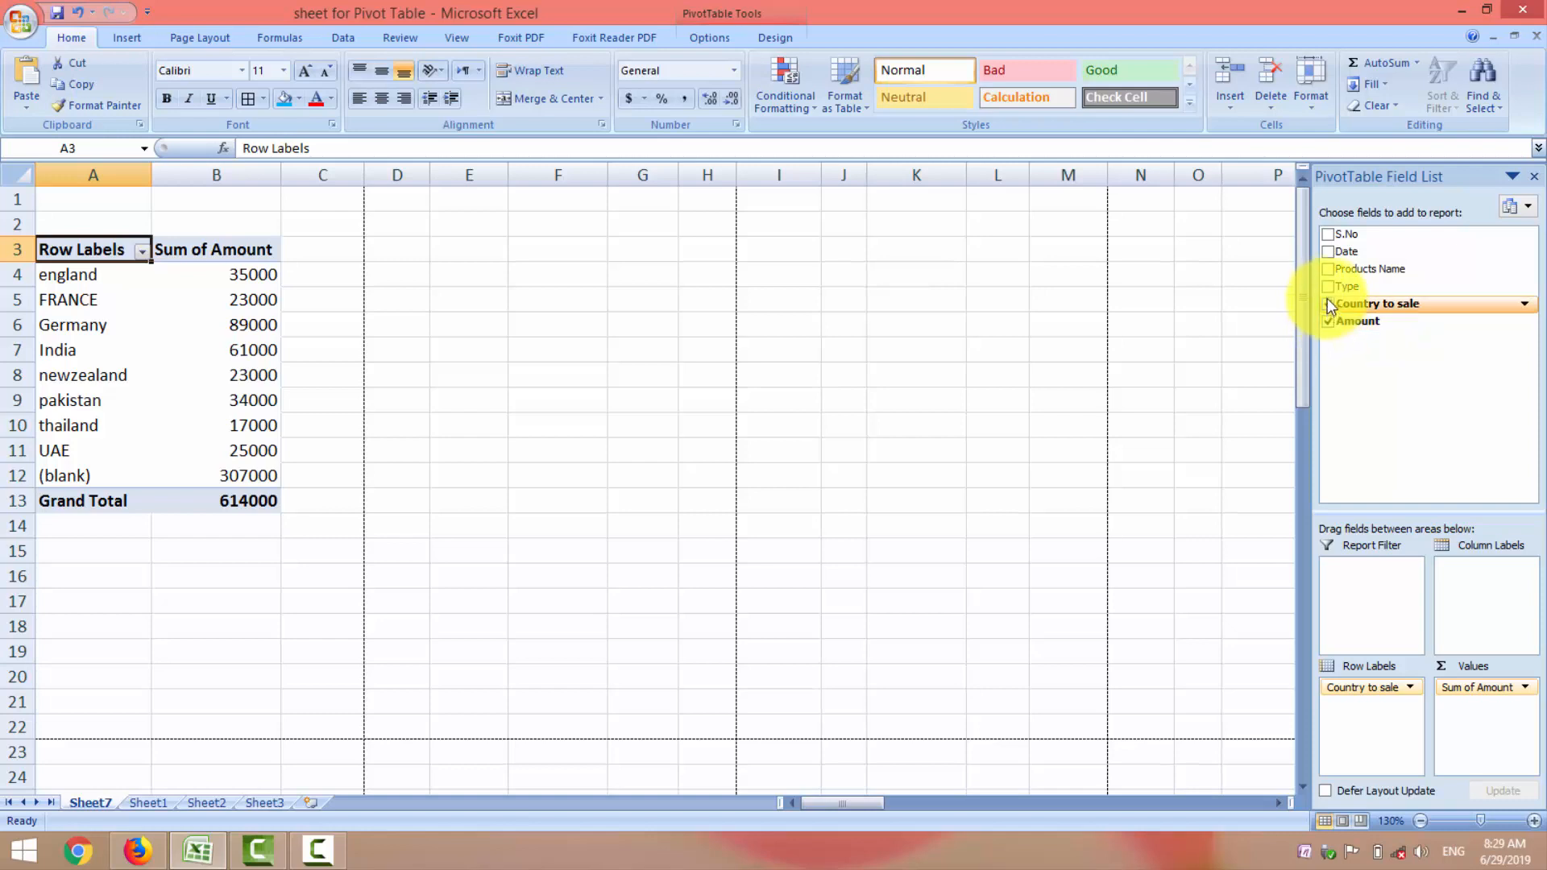
click(1328, 287)
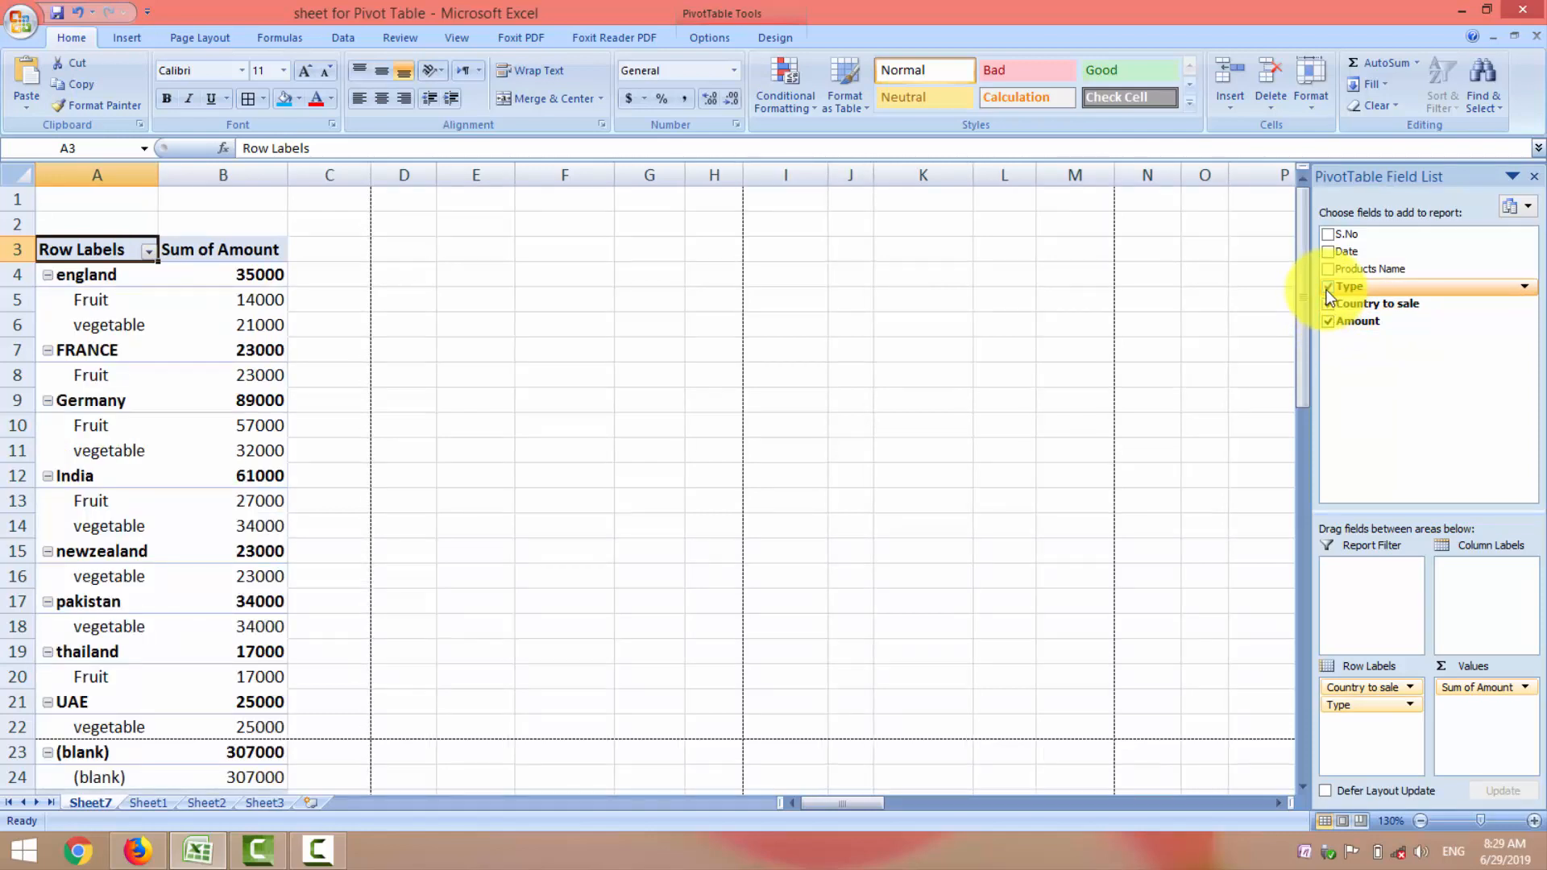
Remove the Type, Amount and Country to sale fields from the PivotTable.
click(1328, 287)
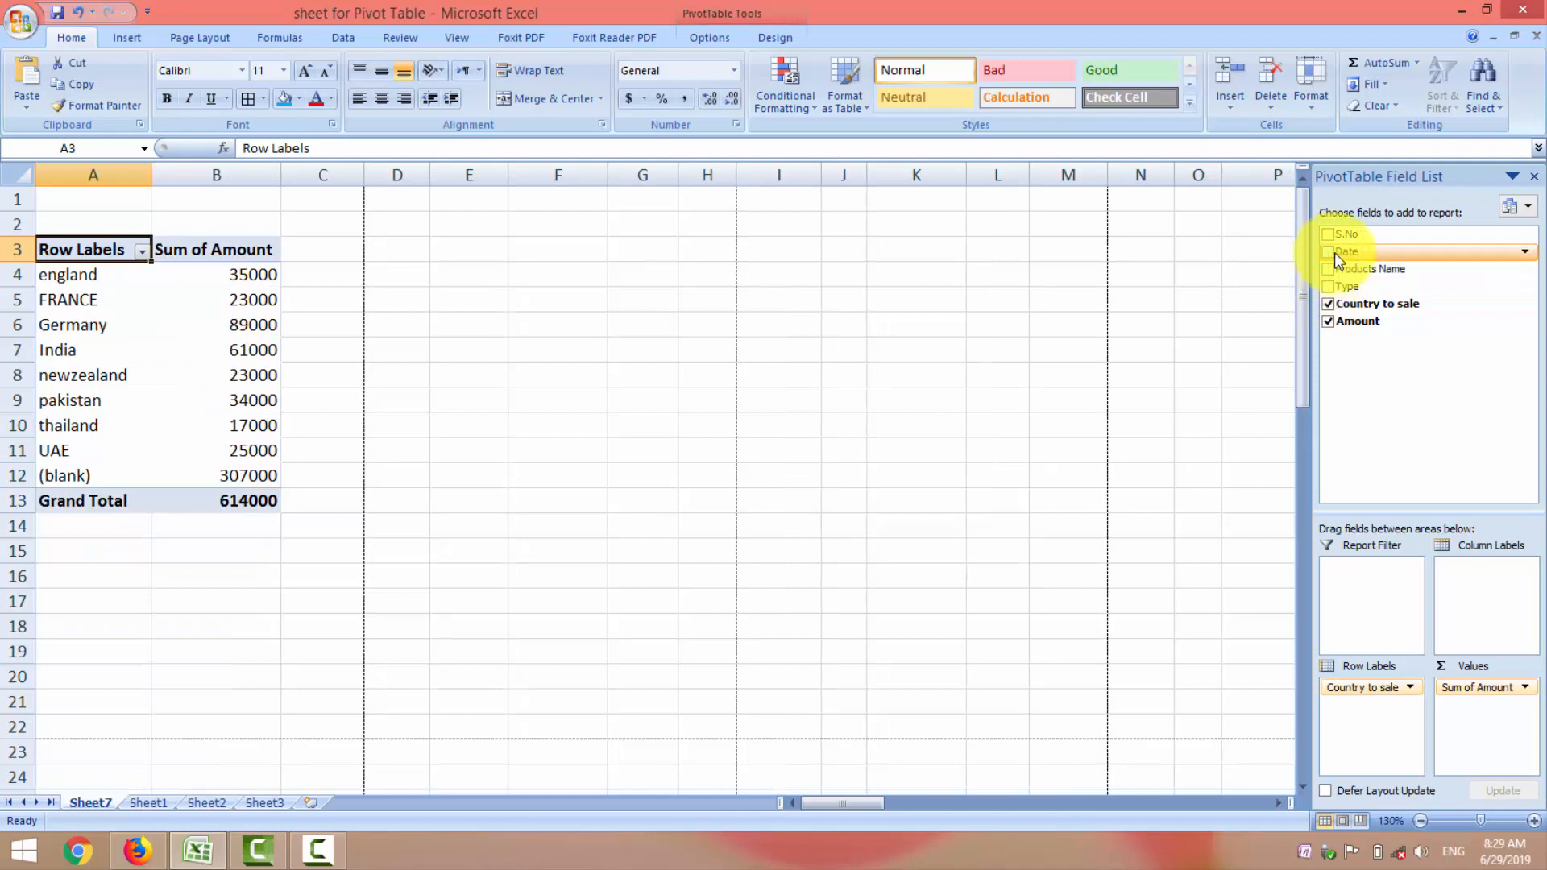
click(1328, 320)
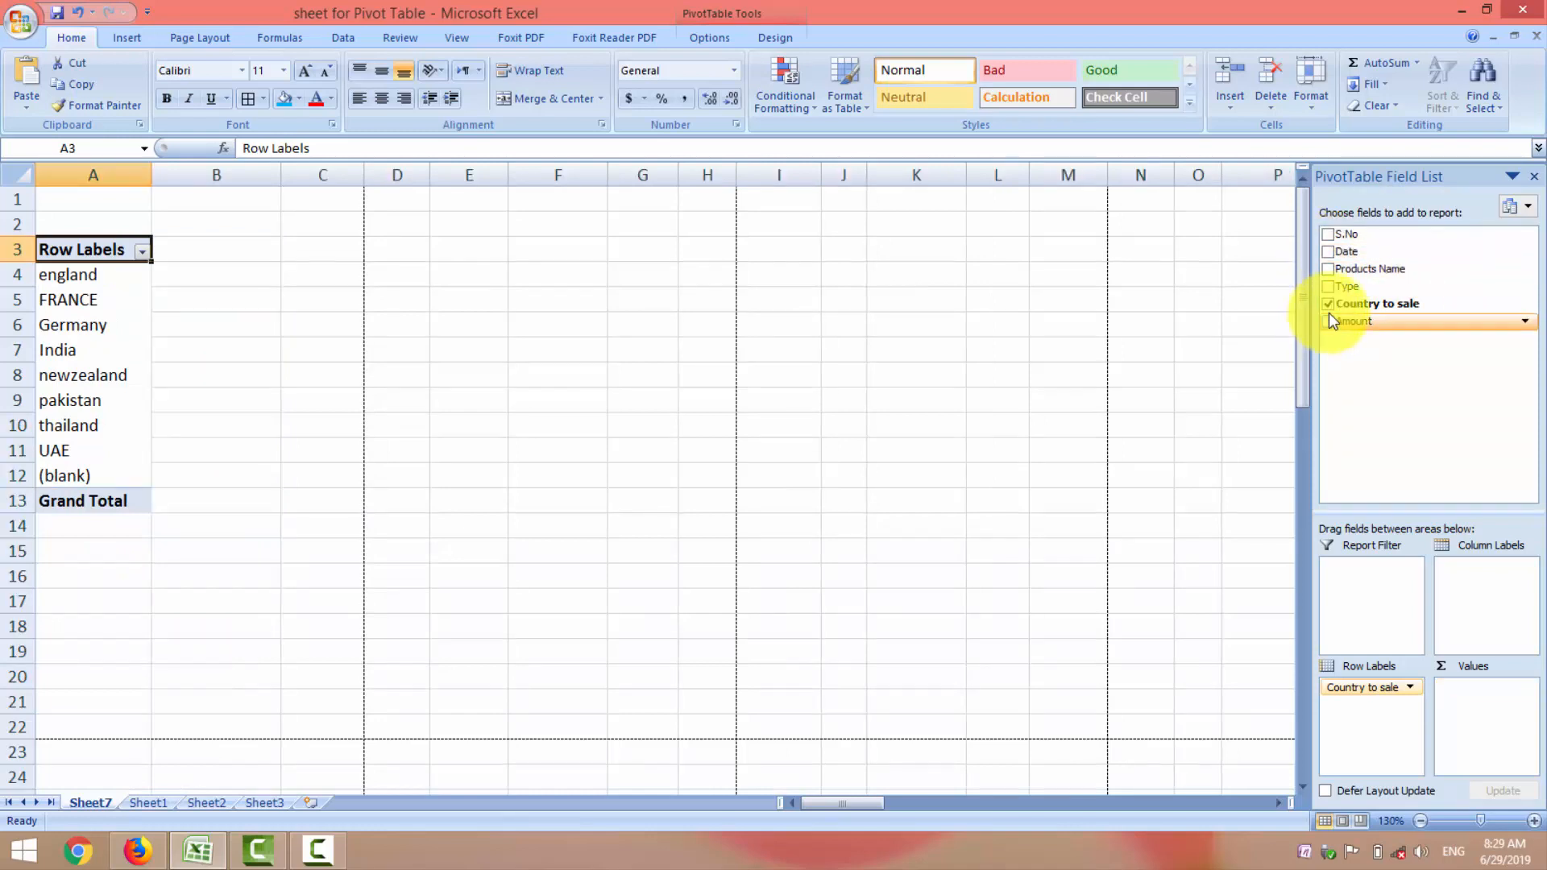
click(1330, 307)
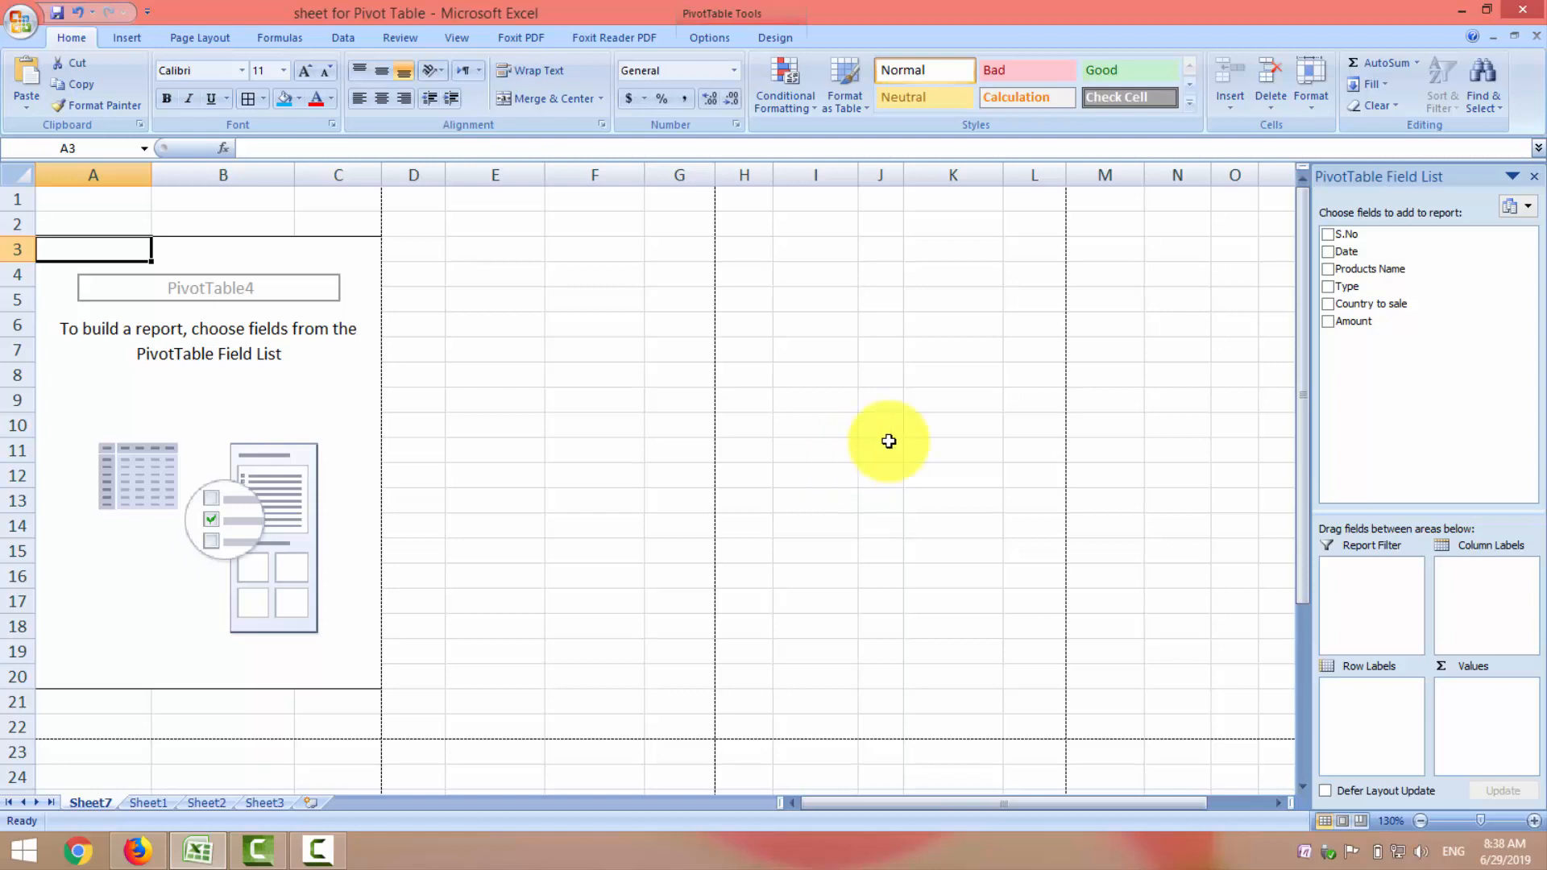
Build a PivotTable with Products Name as row labels, Type as column labels and the sum of Amount as values.
click(1327, 269)
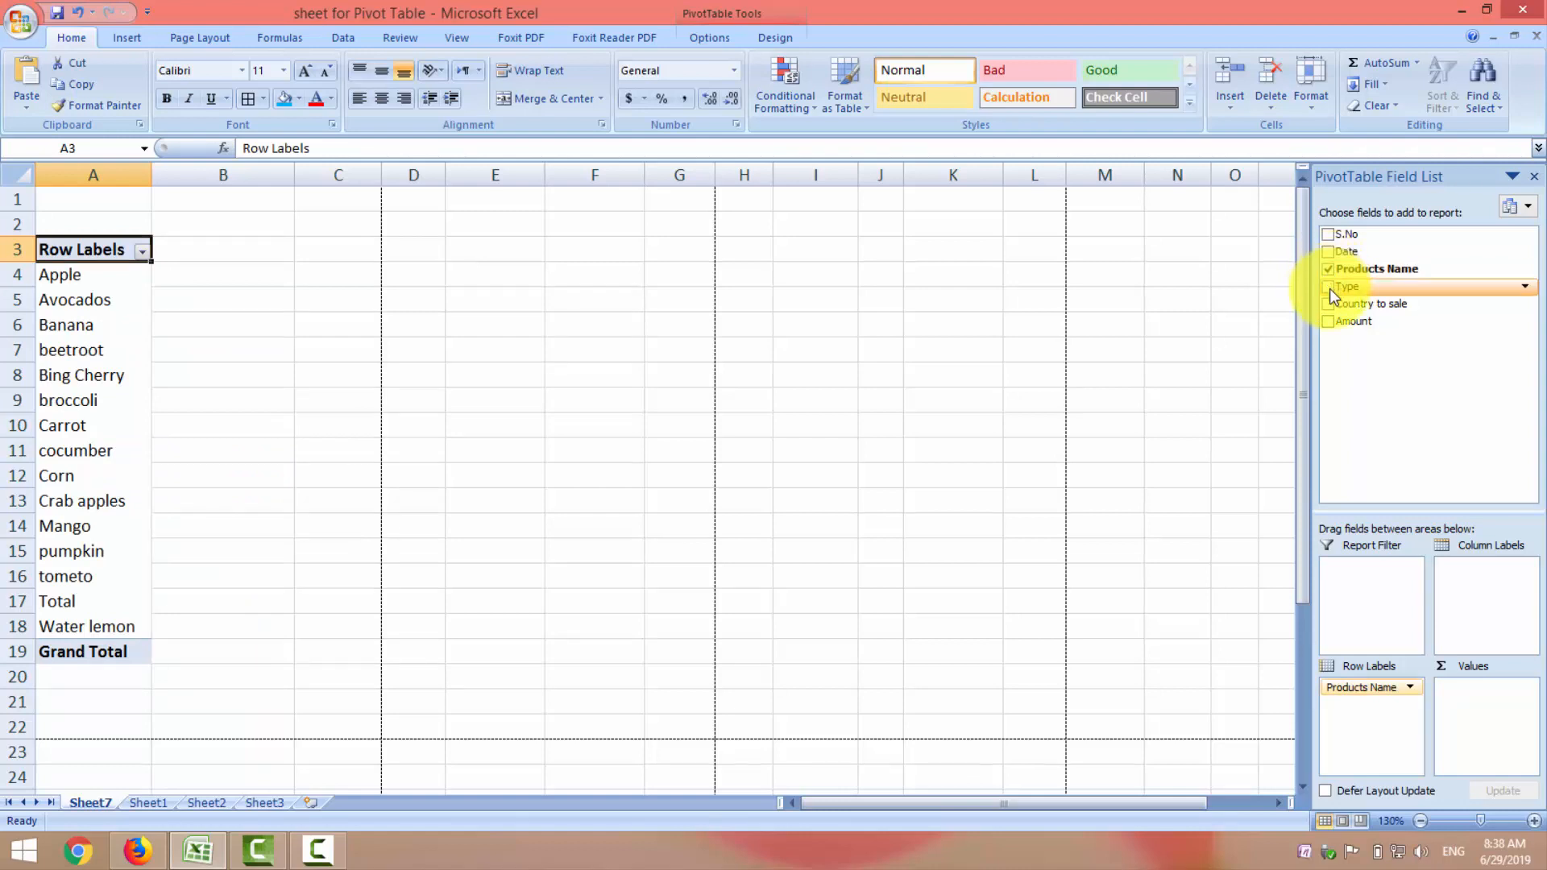
click(1327, 287)
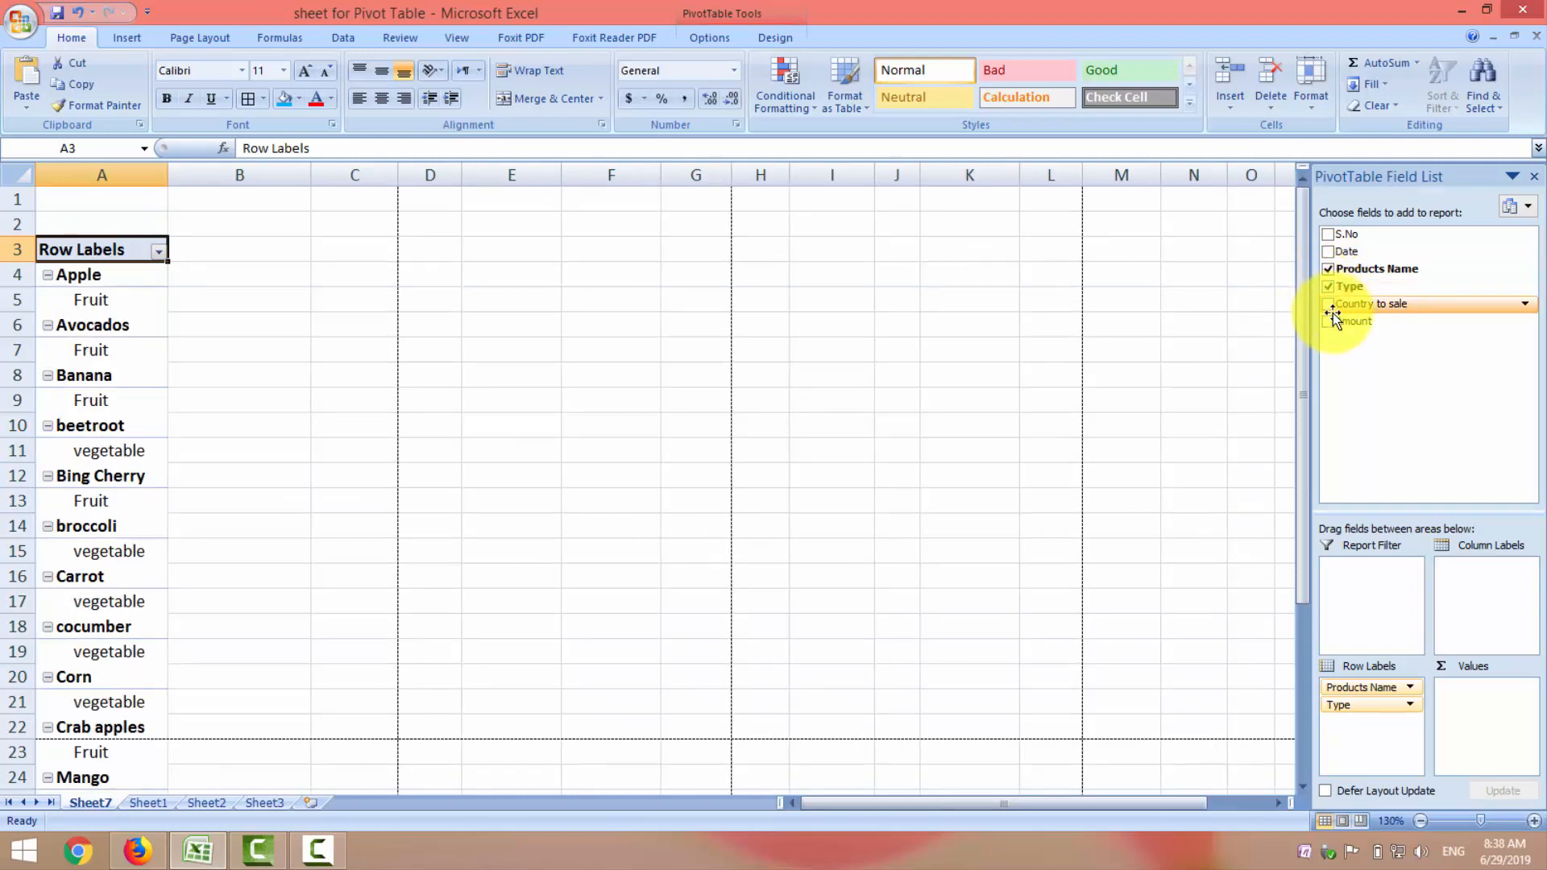
click(1329, 320)
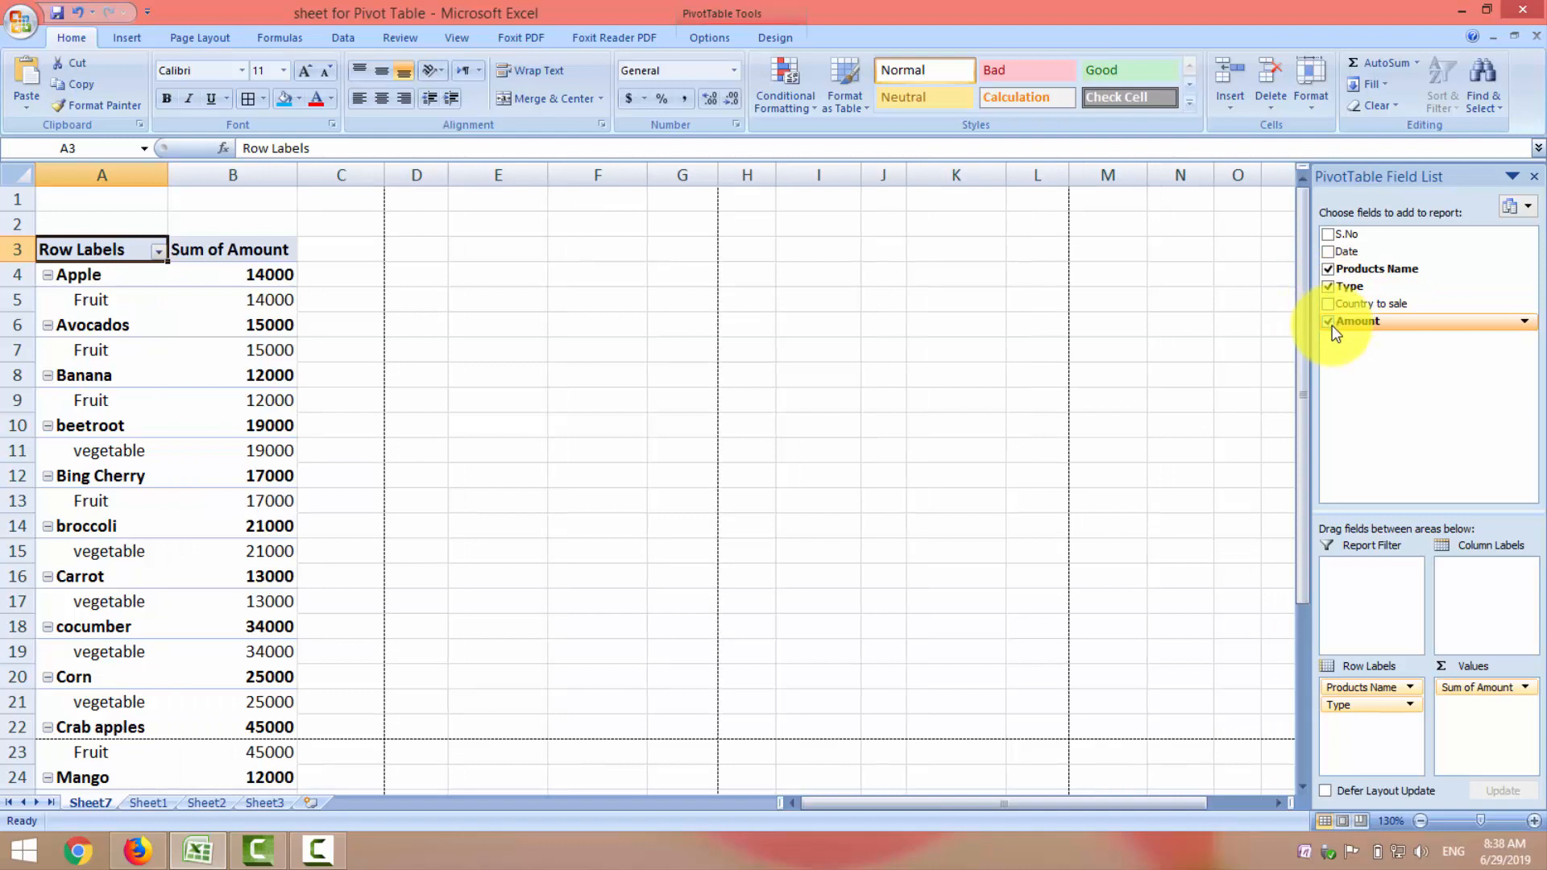
drag(1341, 705, 1466, 619)
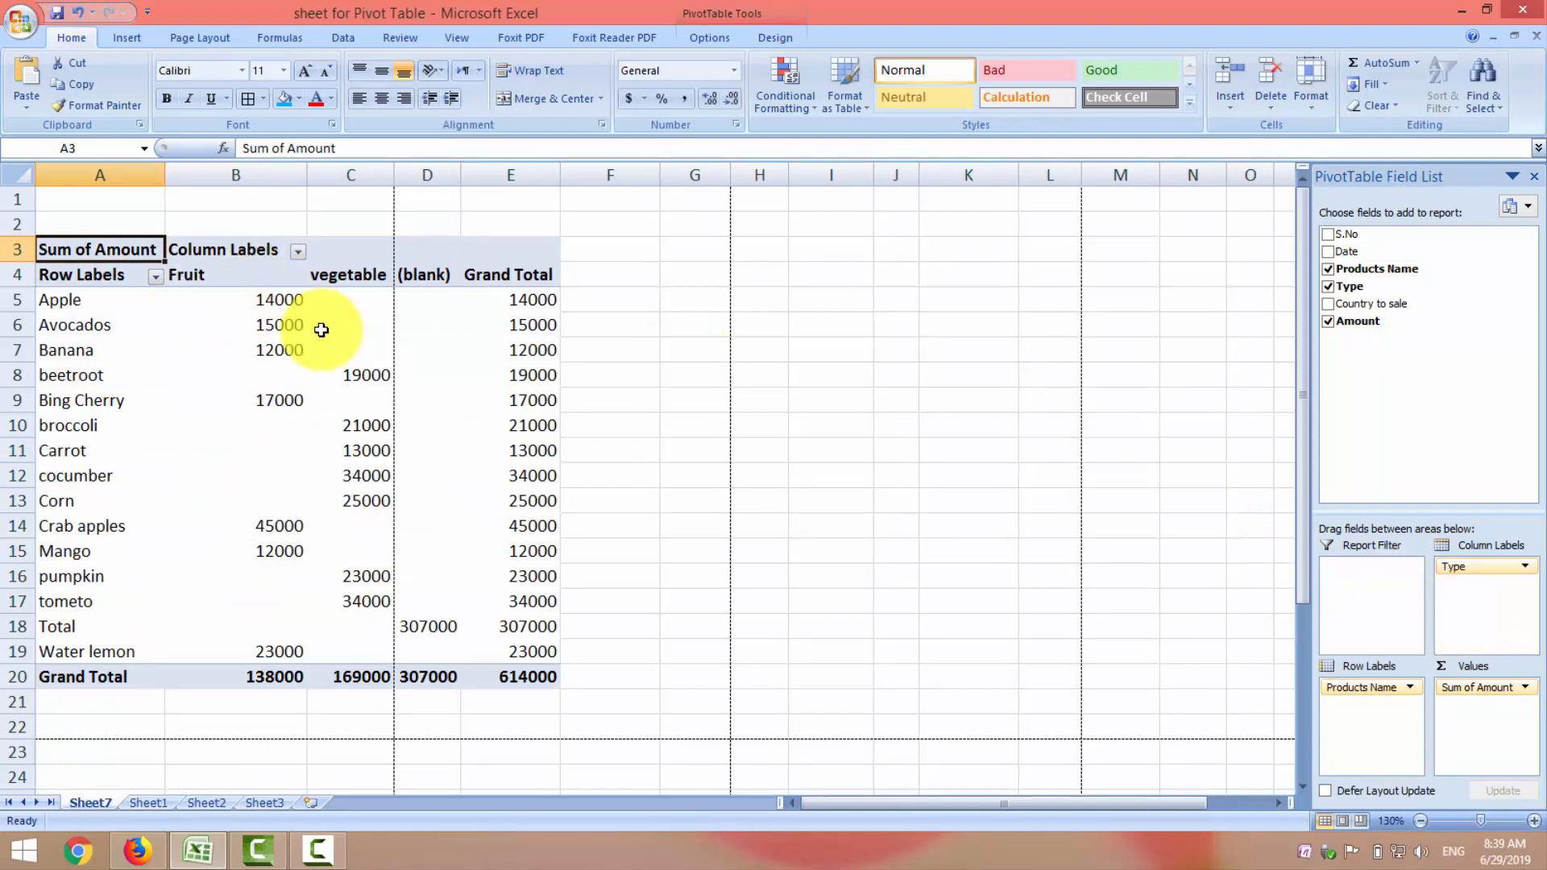
Apply All Borders to the PivotTable cells from the Apple row through the Grand Total row, A5:E20.
click(201, 305)
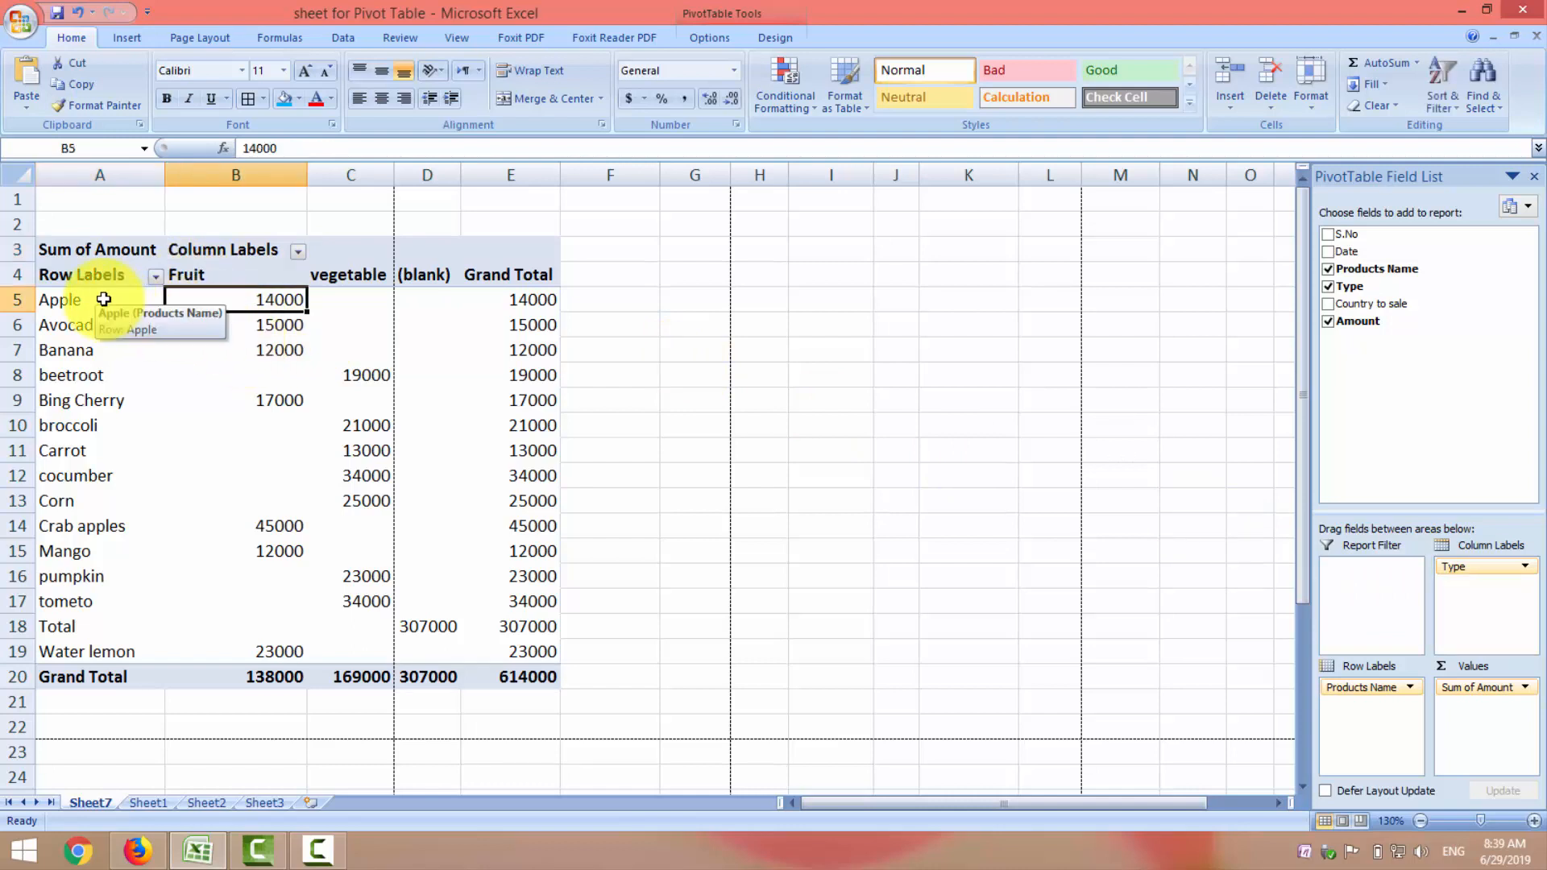
drag(104, 299, 511, 676)
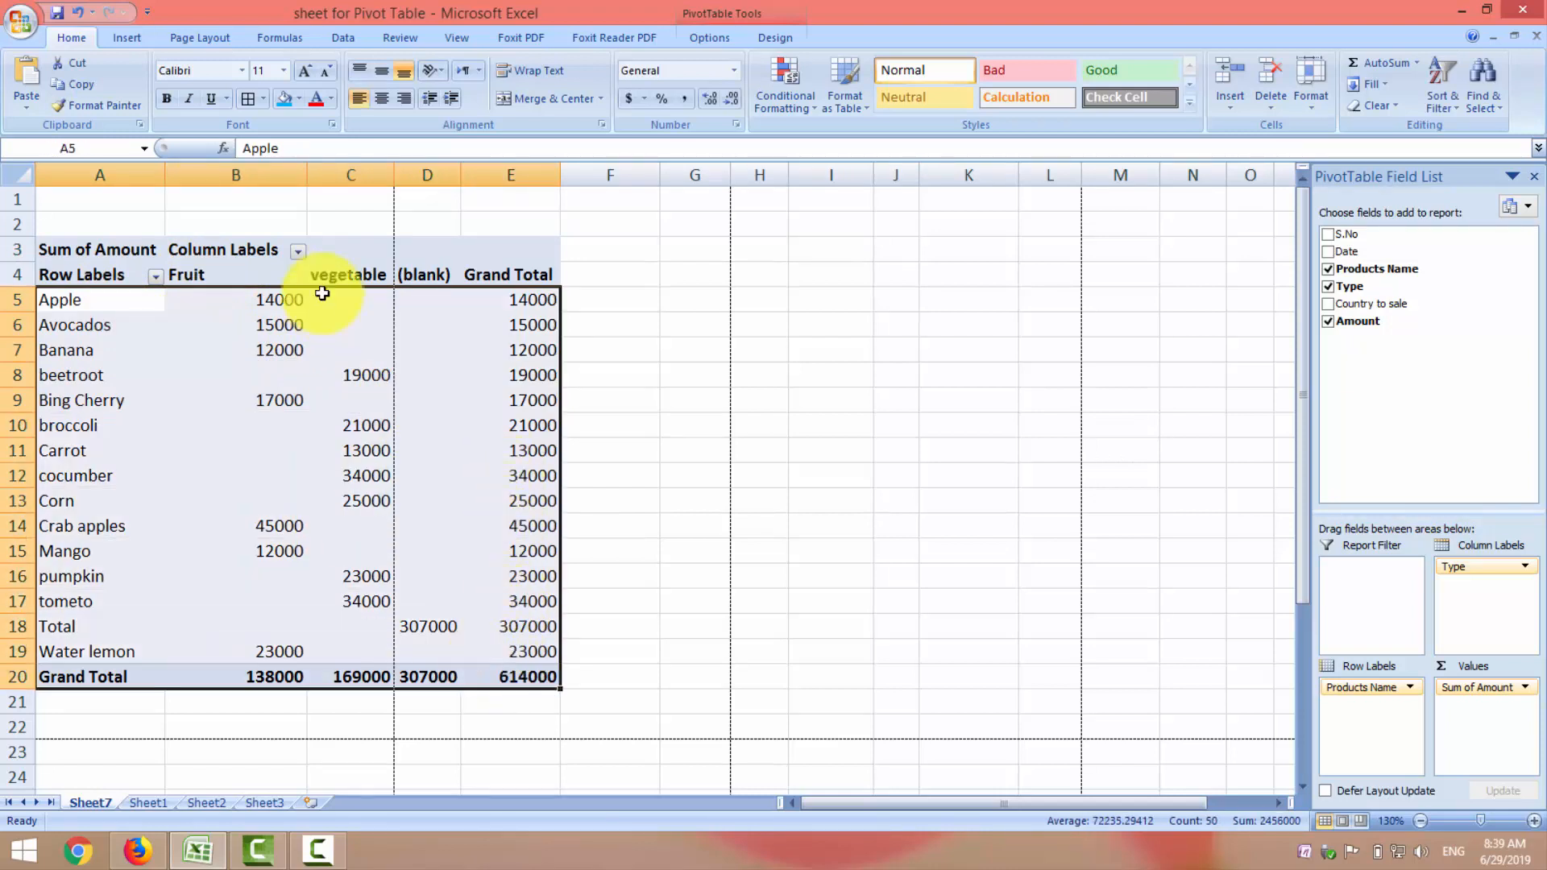
click(259, 103)
click(270, 255)
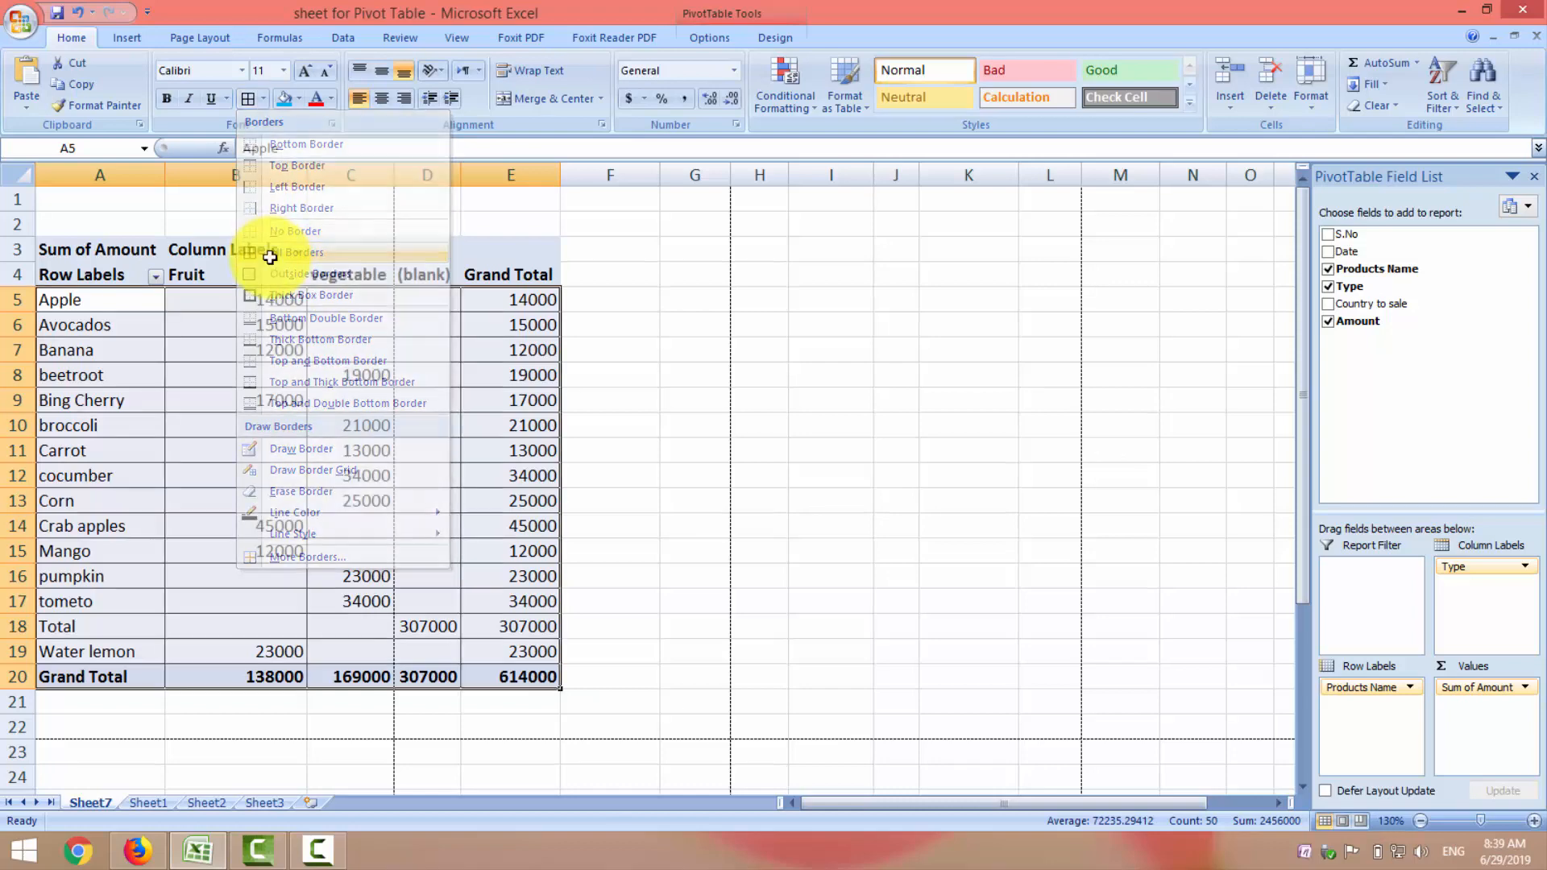
click(833, 442)
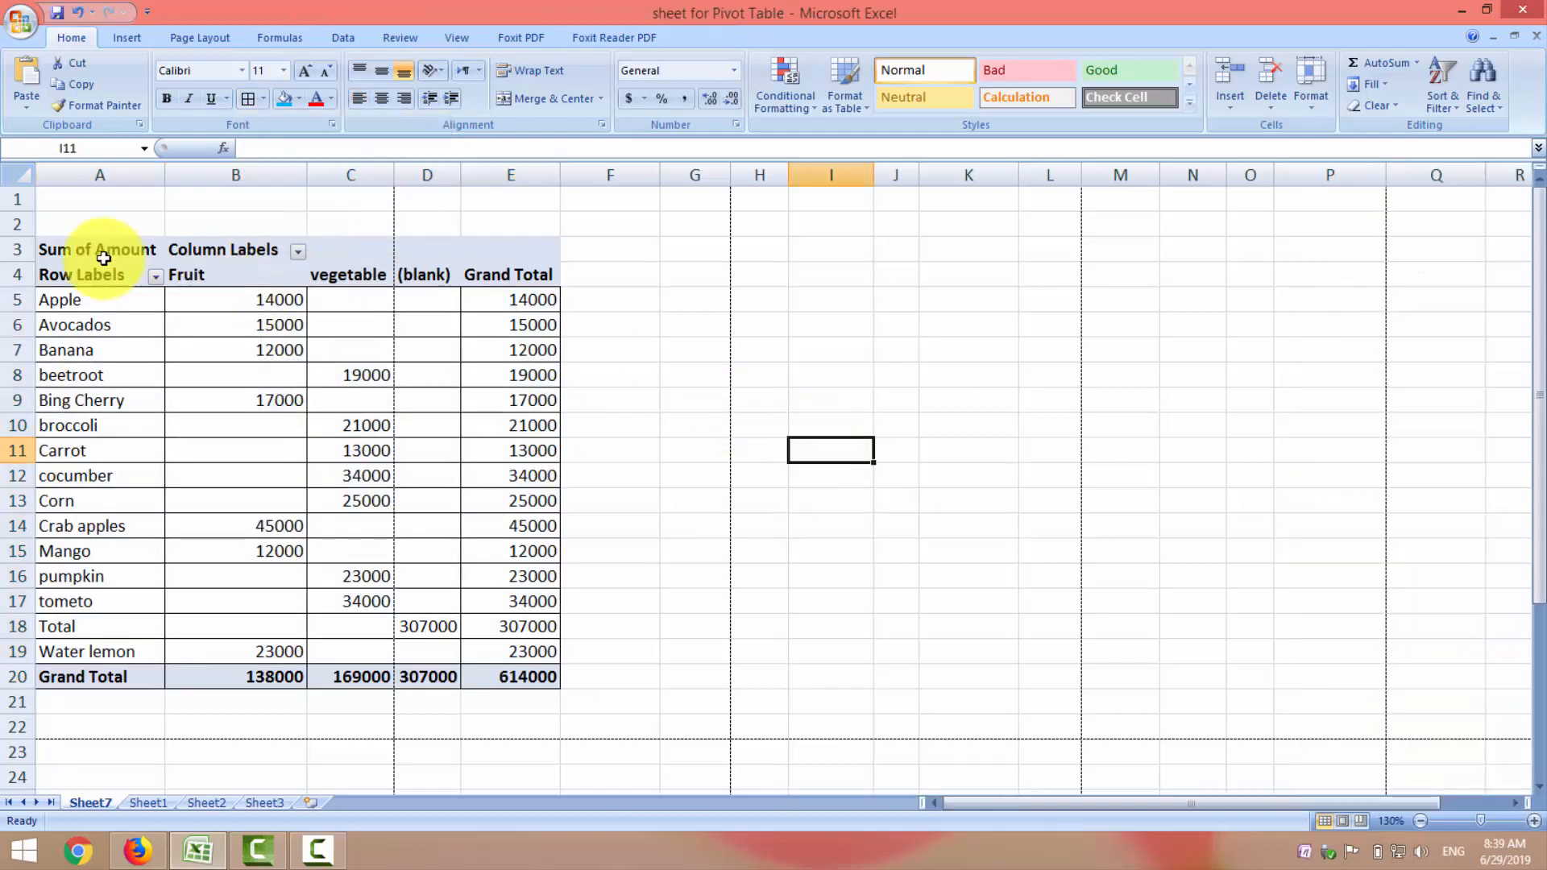
Preview the printout of the bordered PivotTable and return to the worksheet.
click(97, 250)
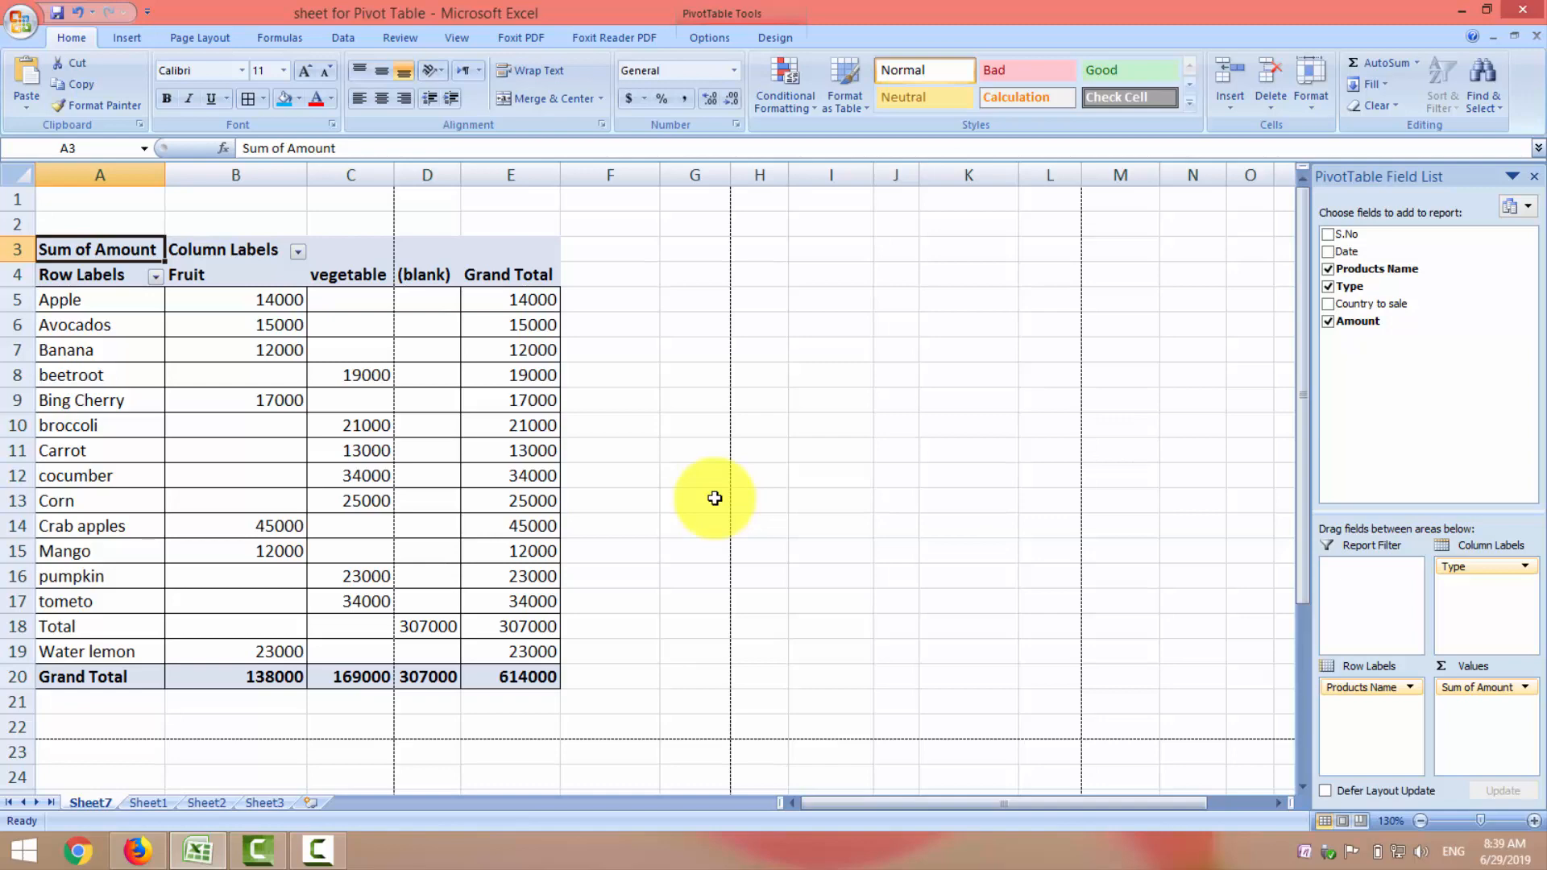
key(ctrl+p)
click(220, 415)
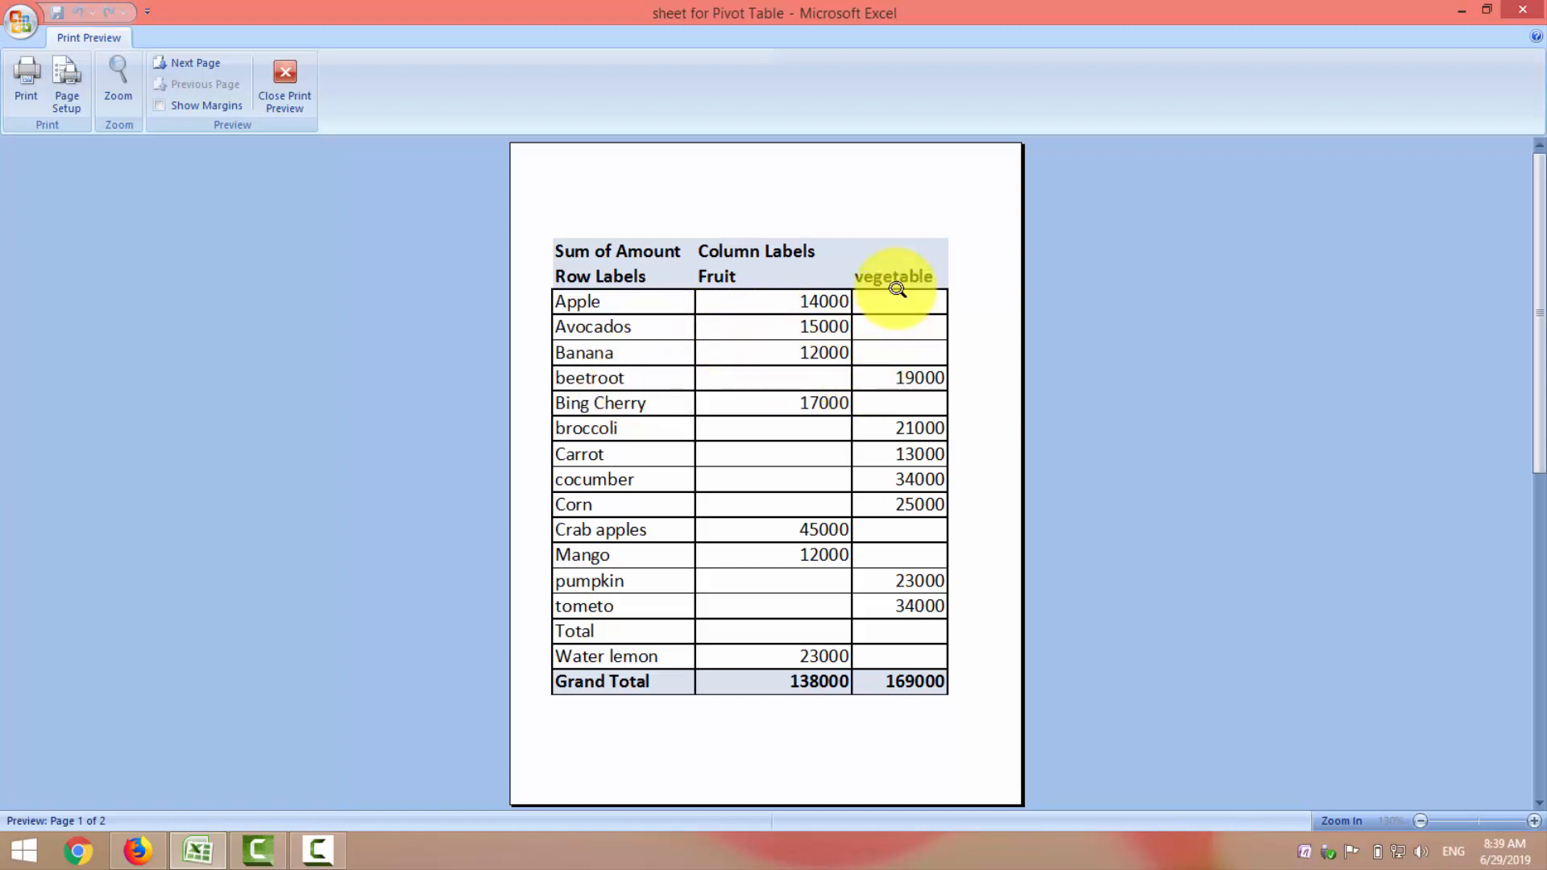
click(283, 100)
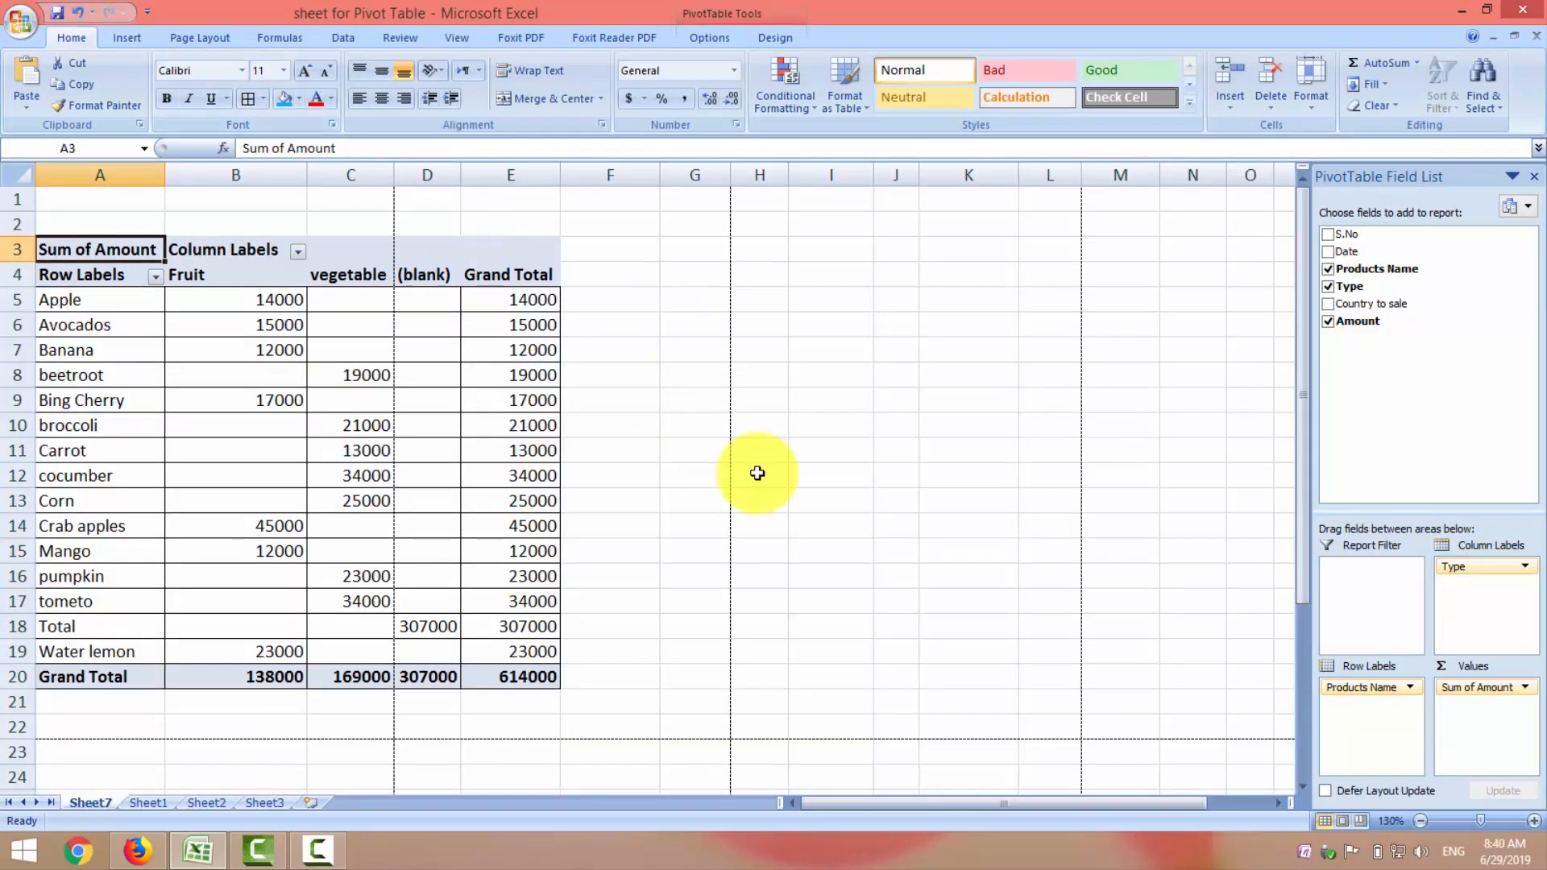
Empty the bordered PivotTable by removing the Amount, Type and Products Name fields.
click(1328, 323)
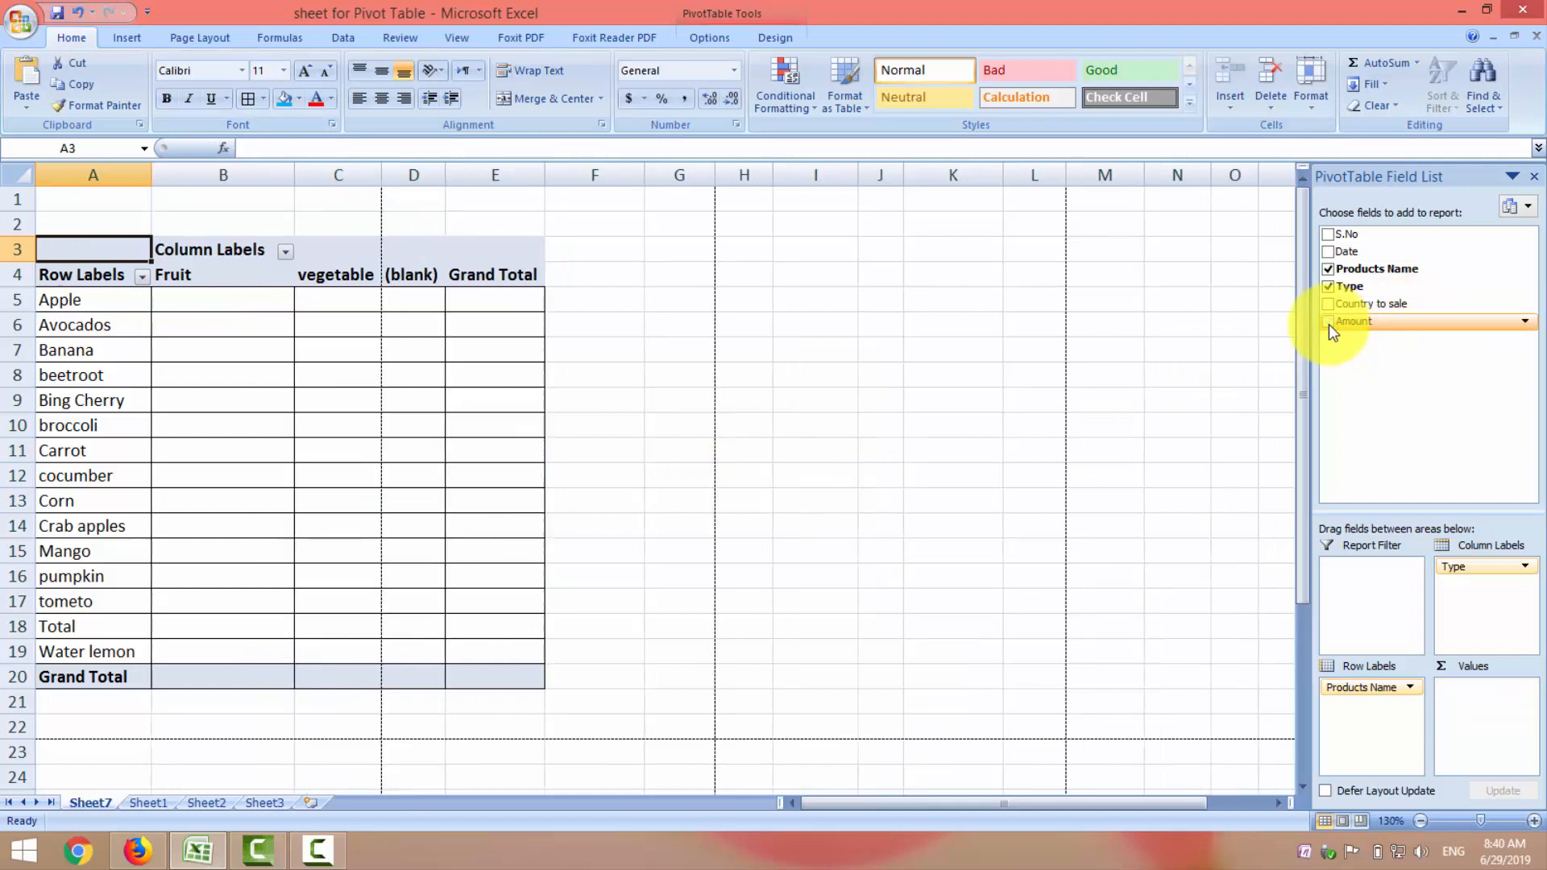
click(1328, 288)
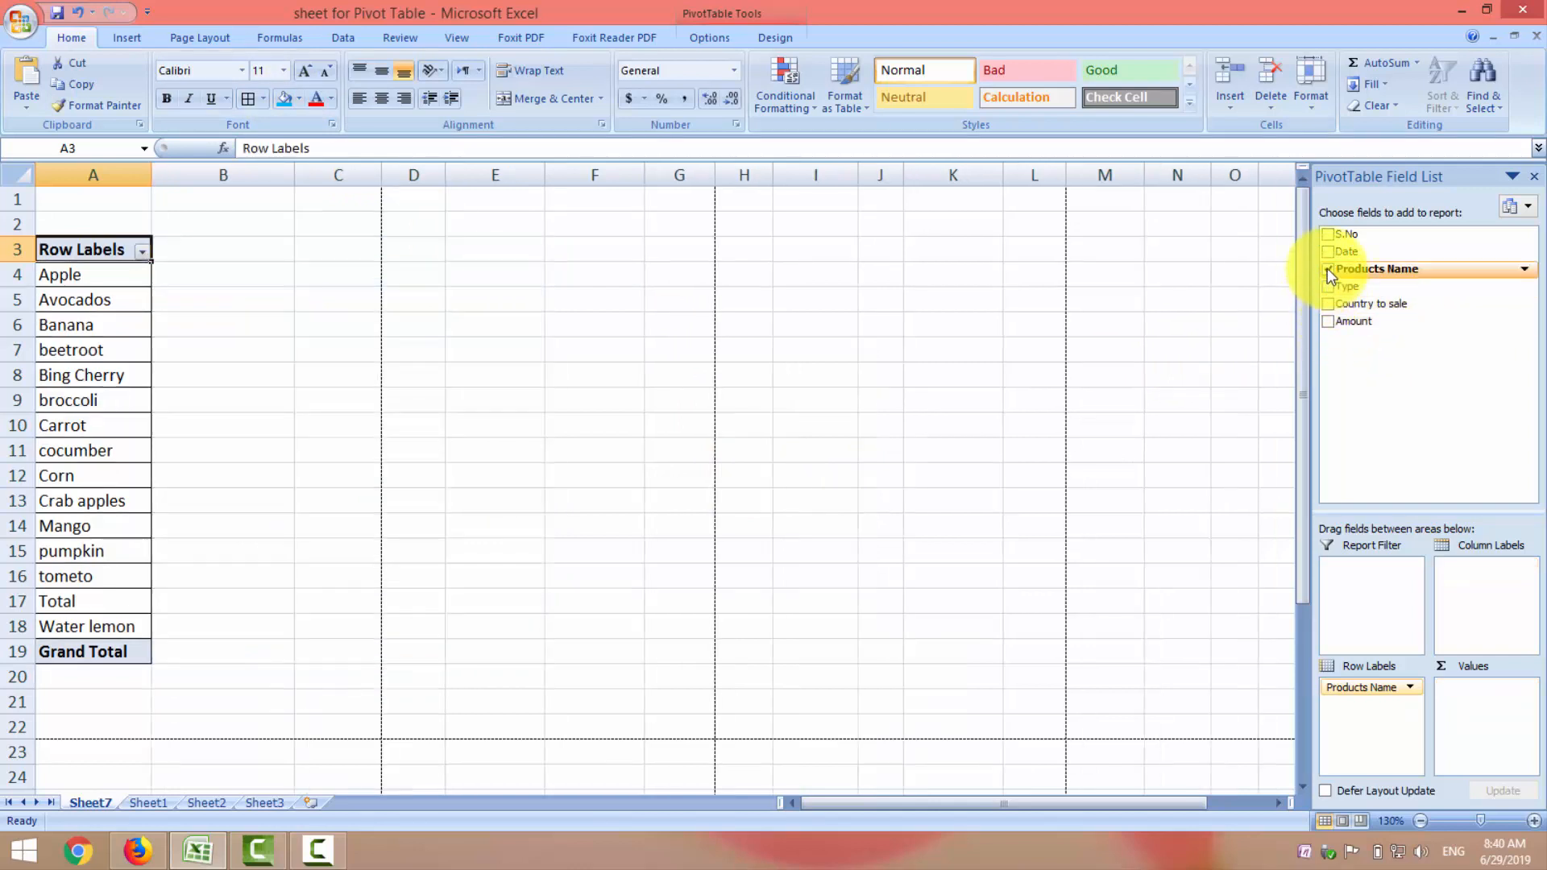
click(1328, 269)
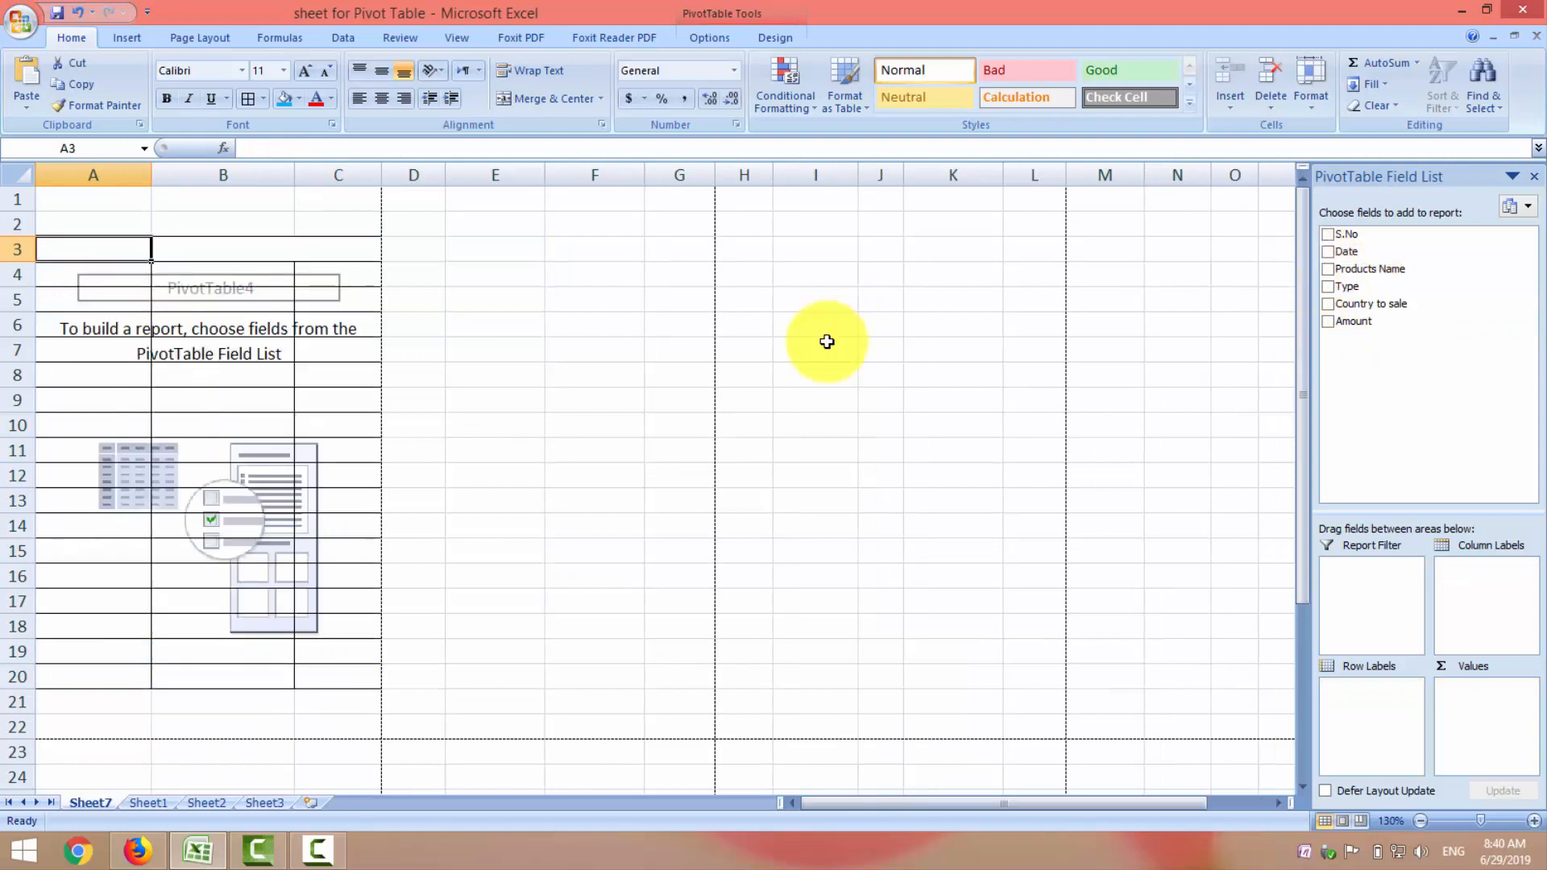